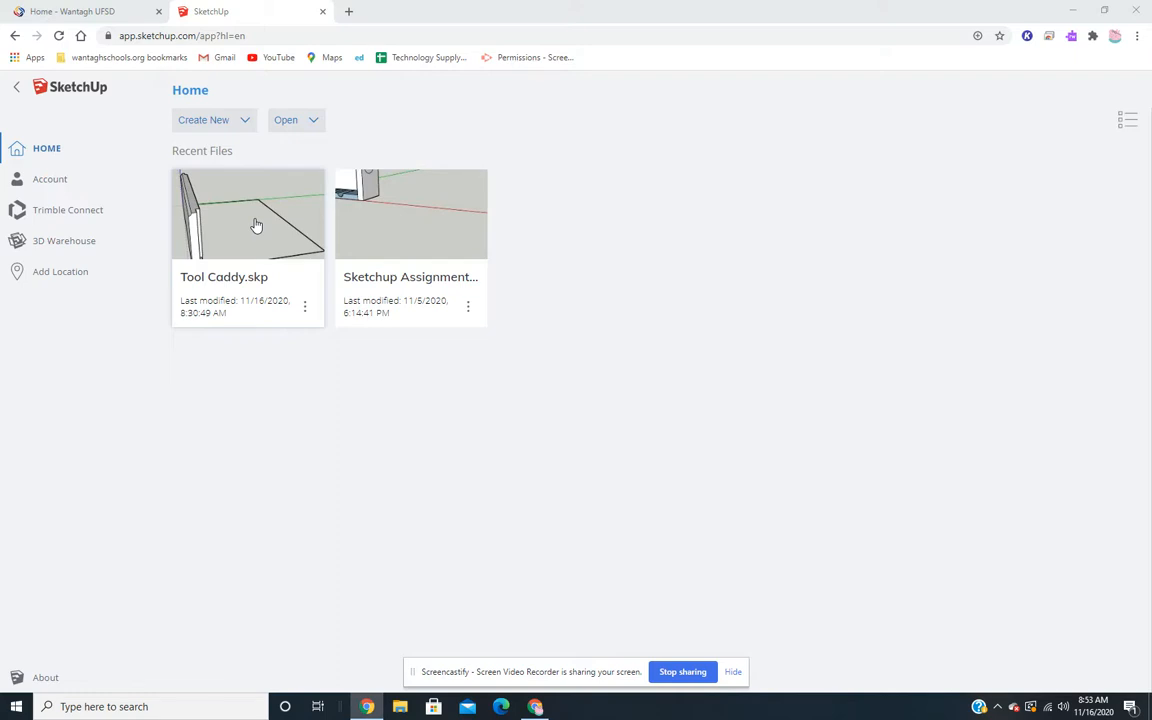
- Open the recent model Tool Caddy.skp and examine the individual faces of the side board from both sides
click(256, 225)
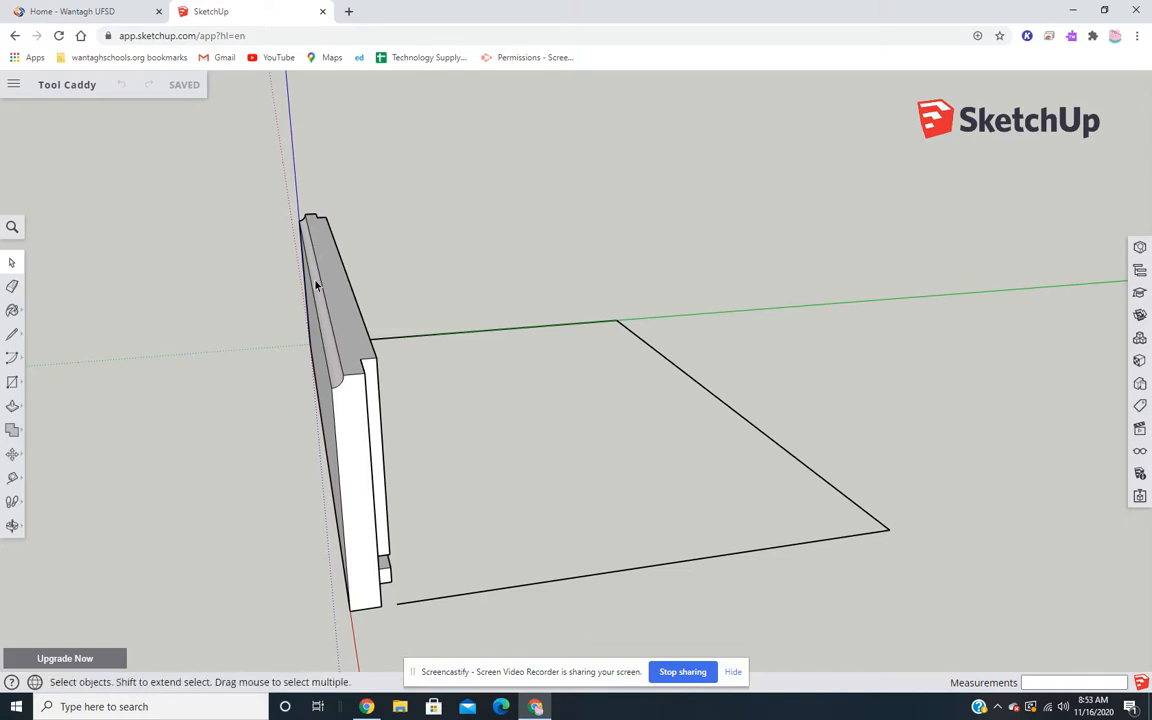
middle_drag(394, 319, 499, 276)
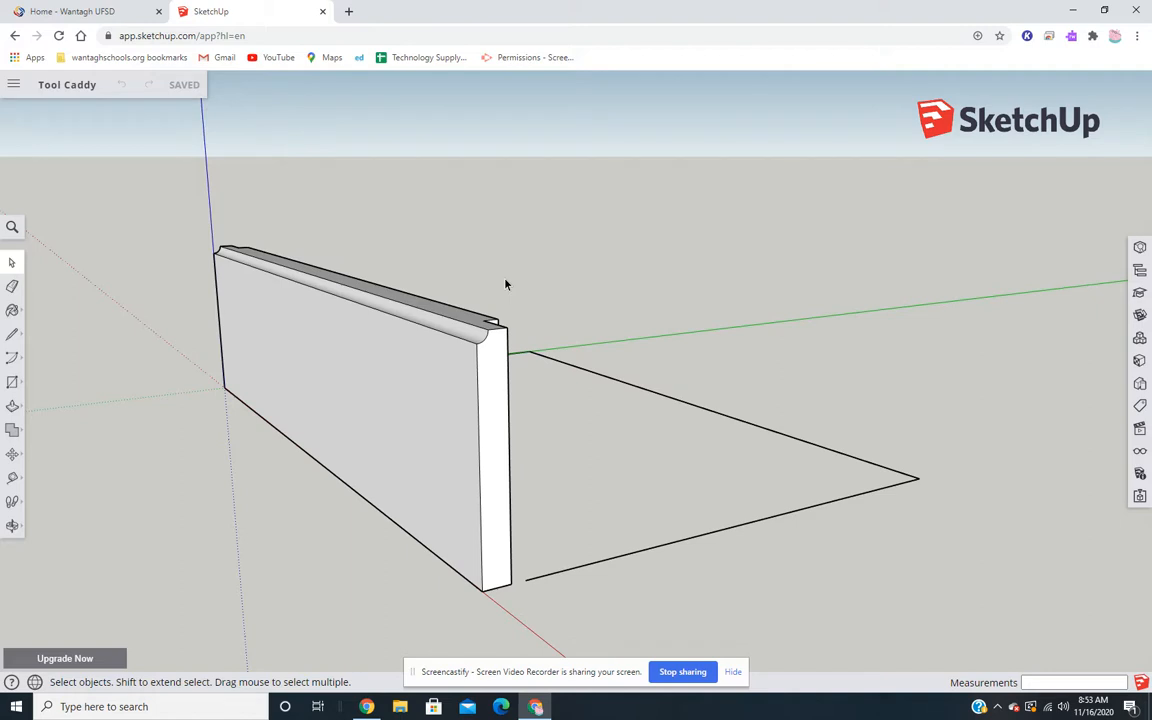
click(486, 366)
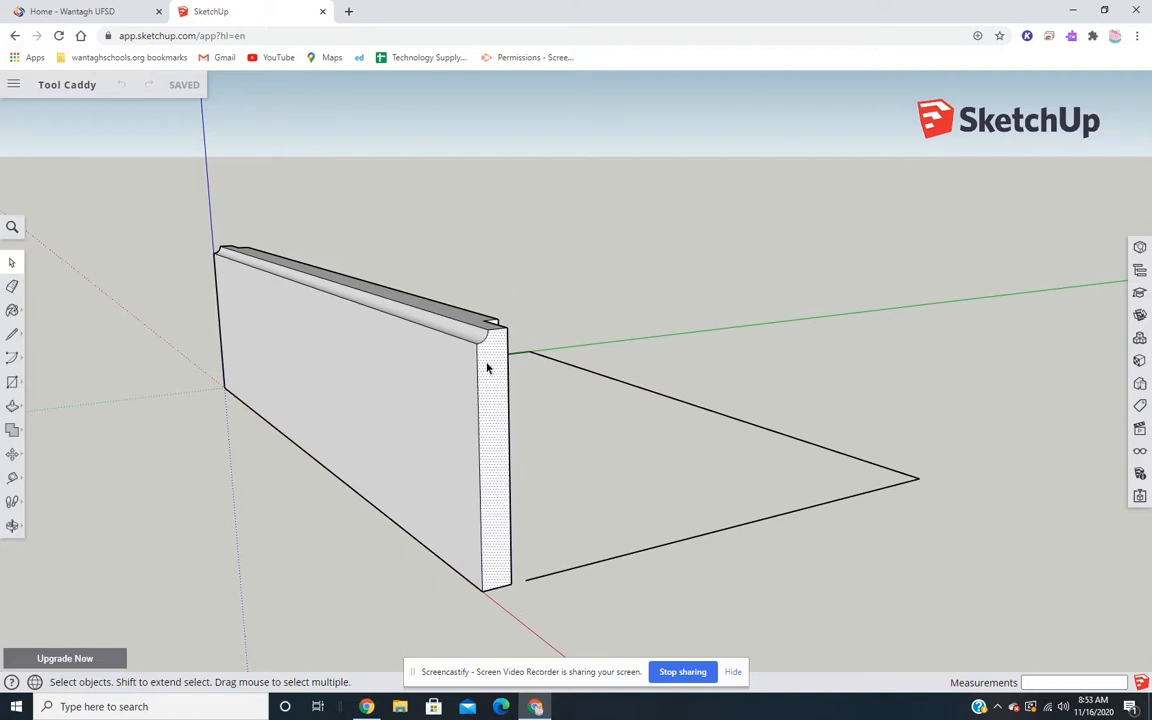
click(444, 385)
click(459, 334)
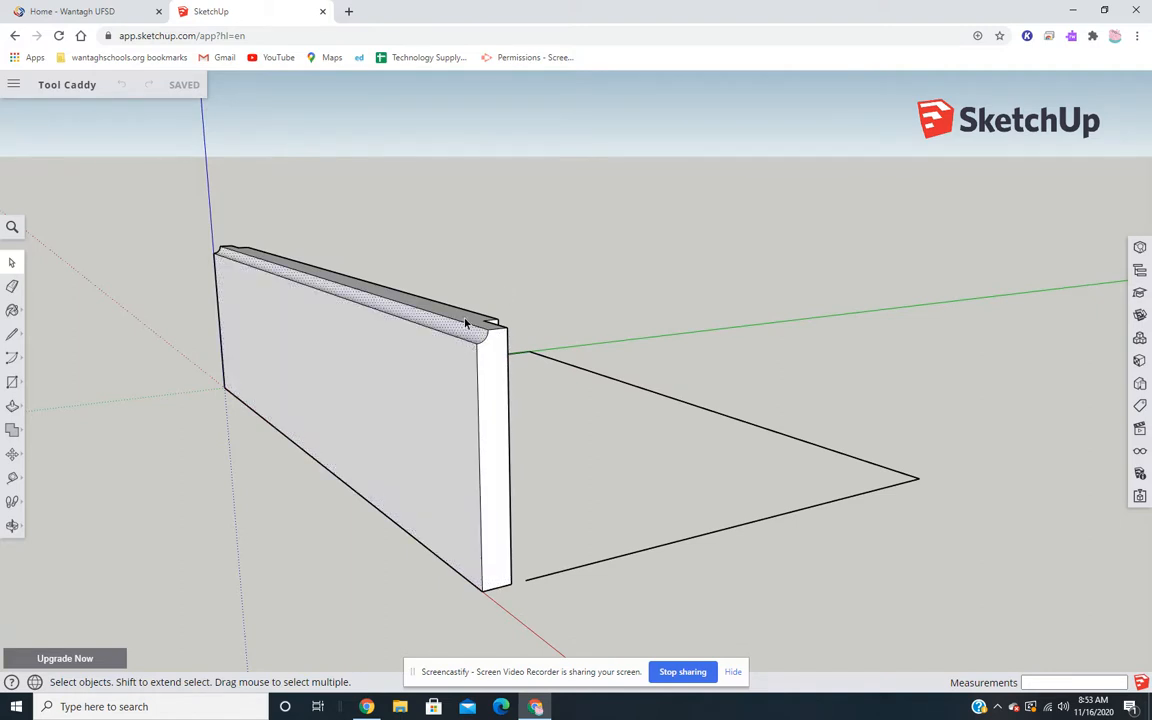
middle_drag(459, 334, 338, 328)
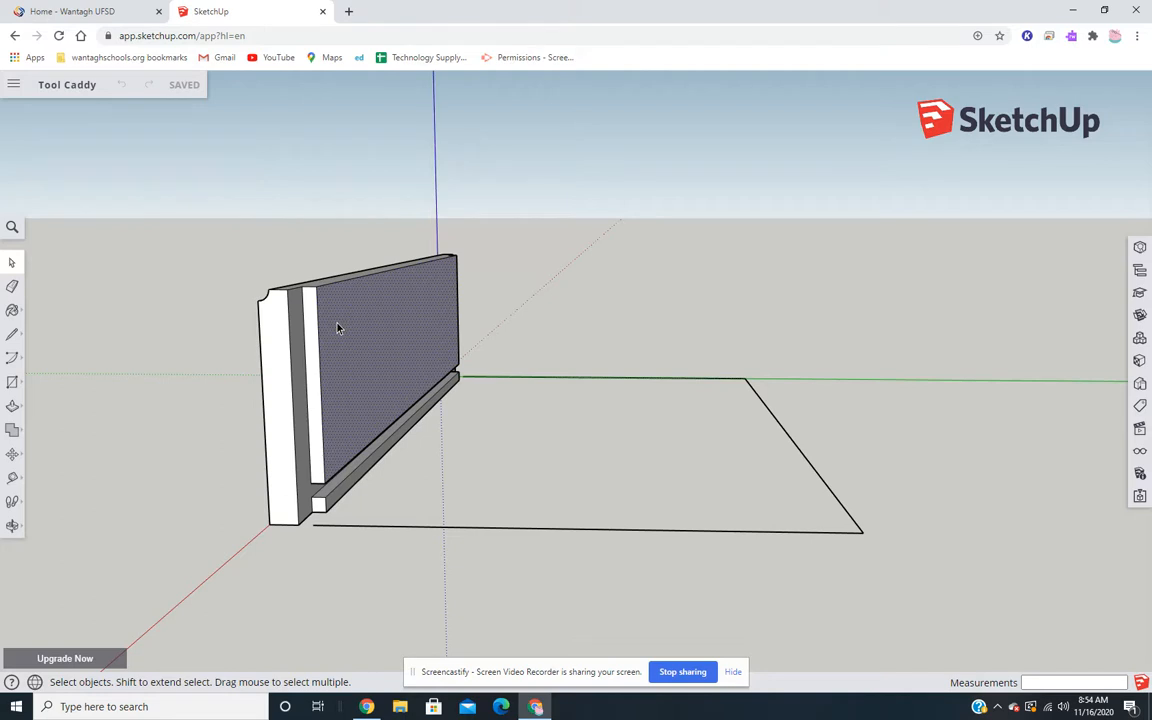
middle_drag(332, 319, 507, 349)
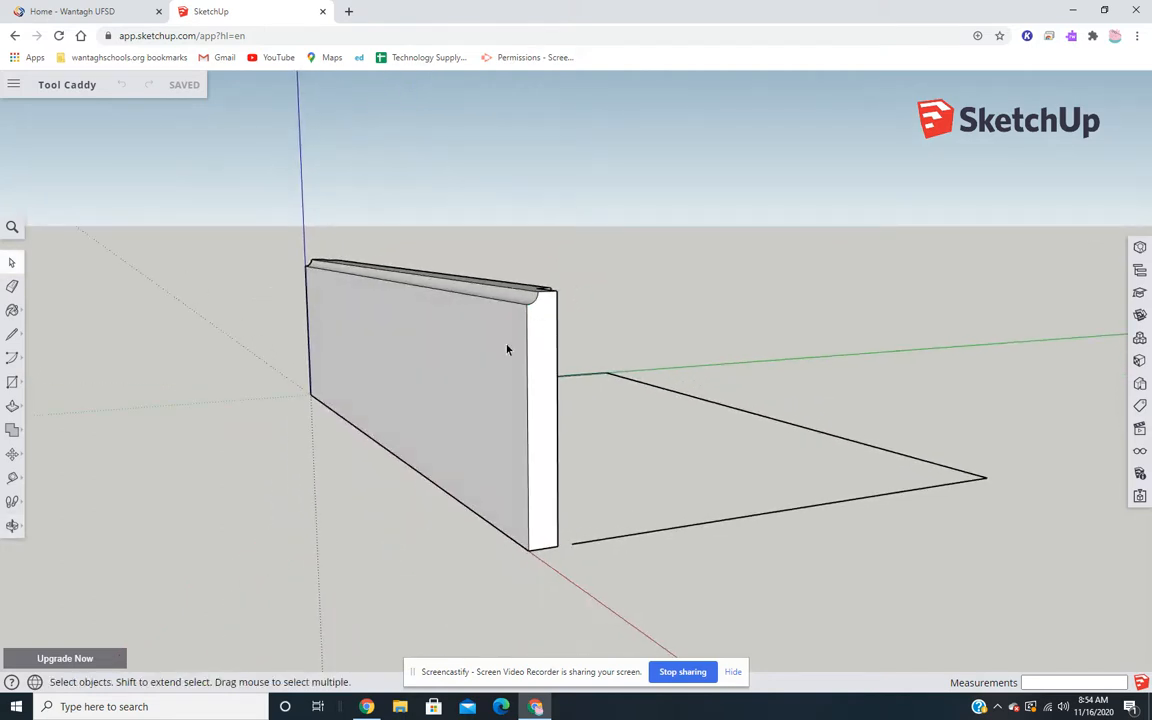
- Make the entire side board, with all its connected faces and edges, a component named Side
triple_click(450, 360)
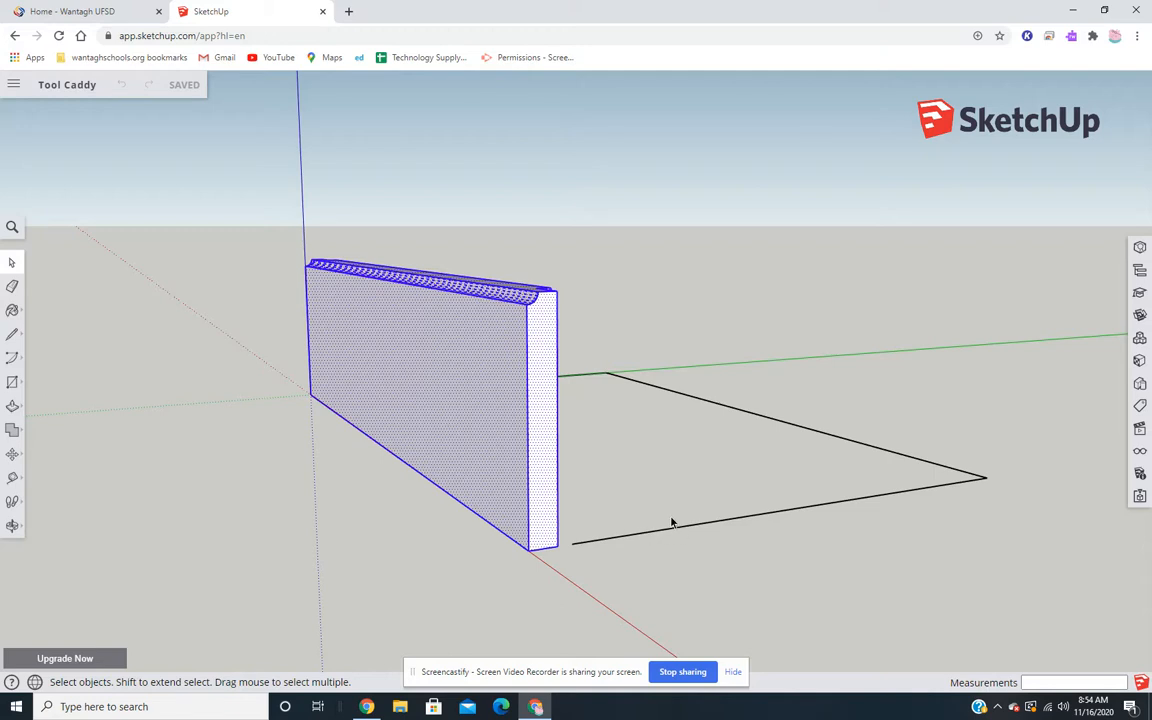
right_click(477, 353)
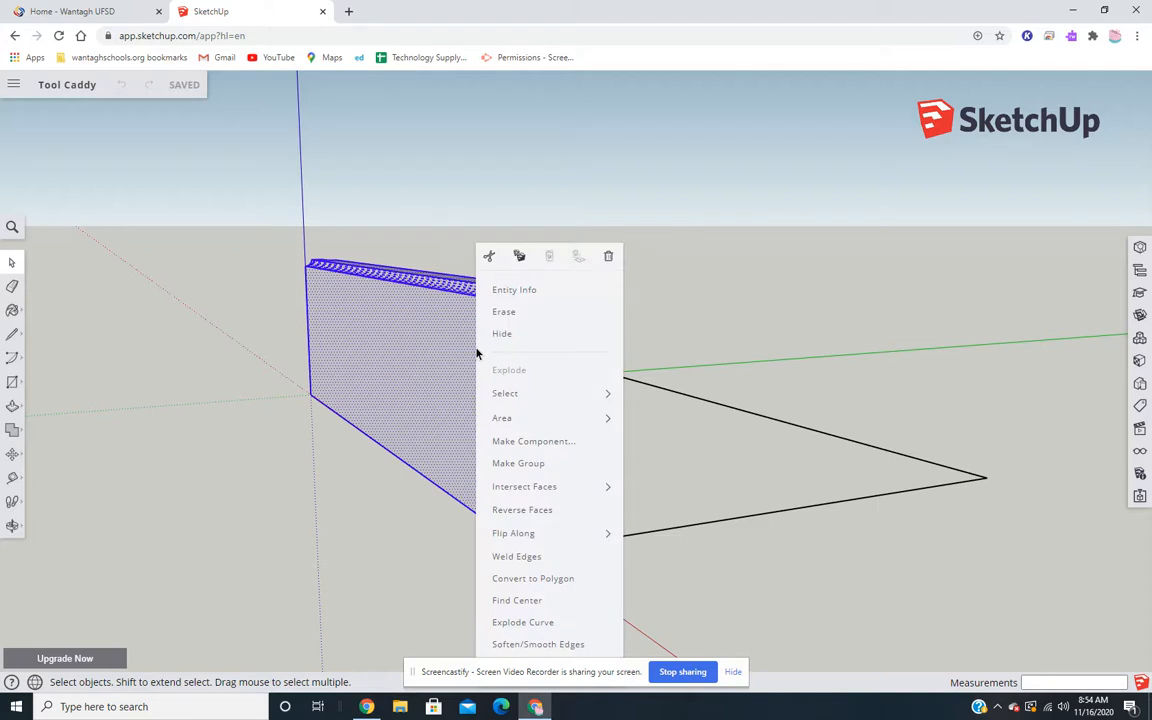
click(535, 442)
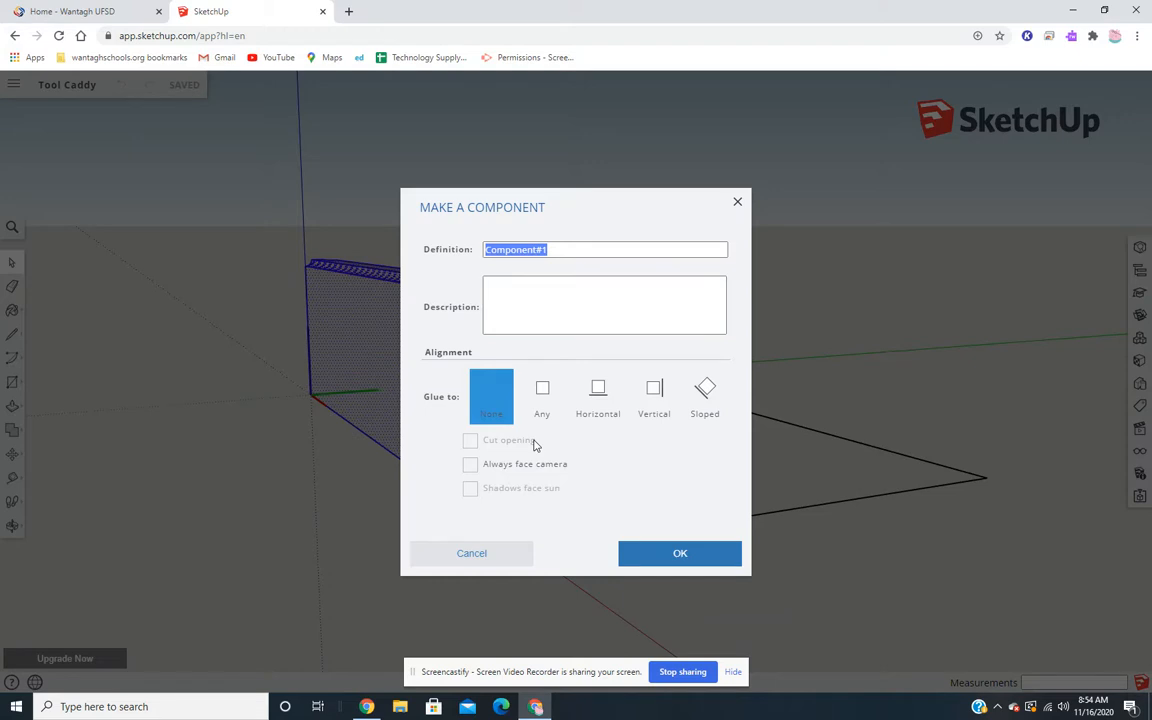
text(Side)
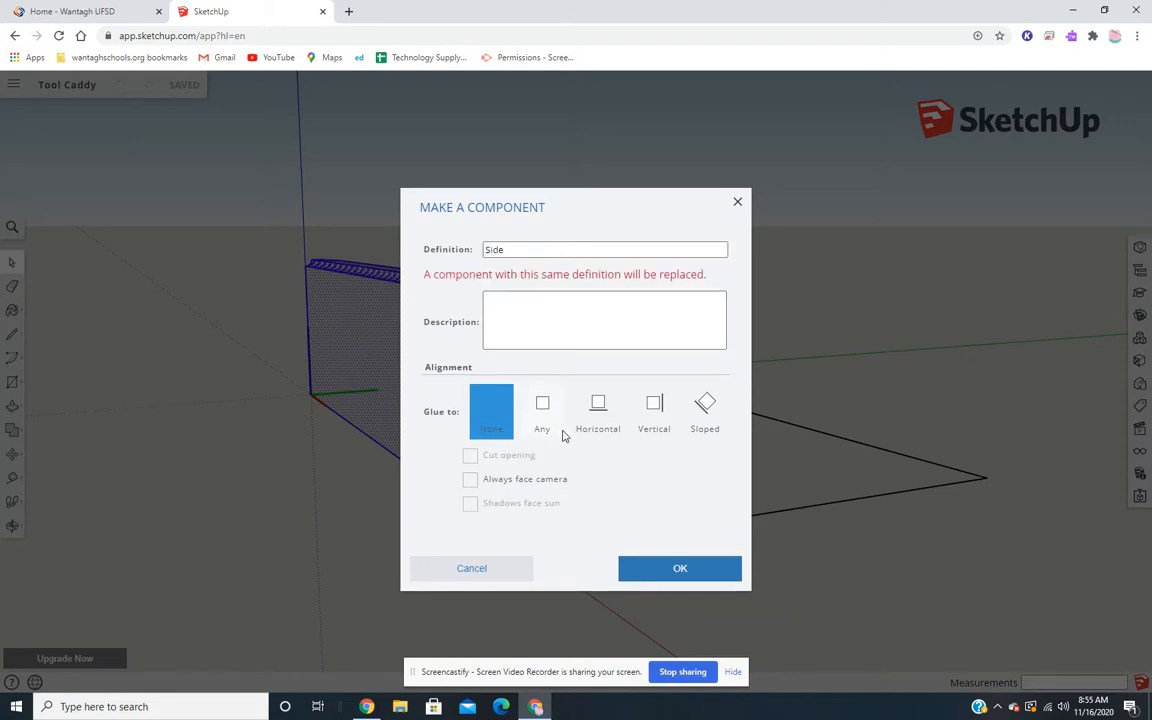
click(652, 570)
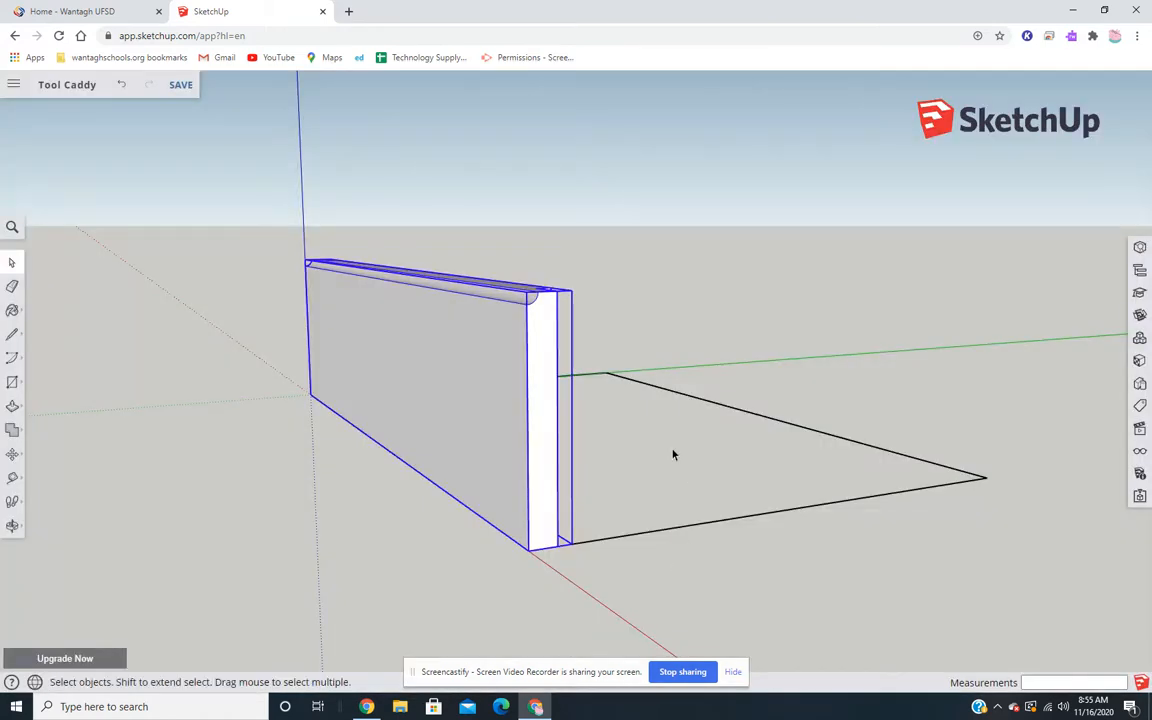
- Copy the Side component about 9" along the green axis to the opposite edge of the base outline
middle_drag(674, 337, 465, 365)
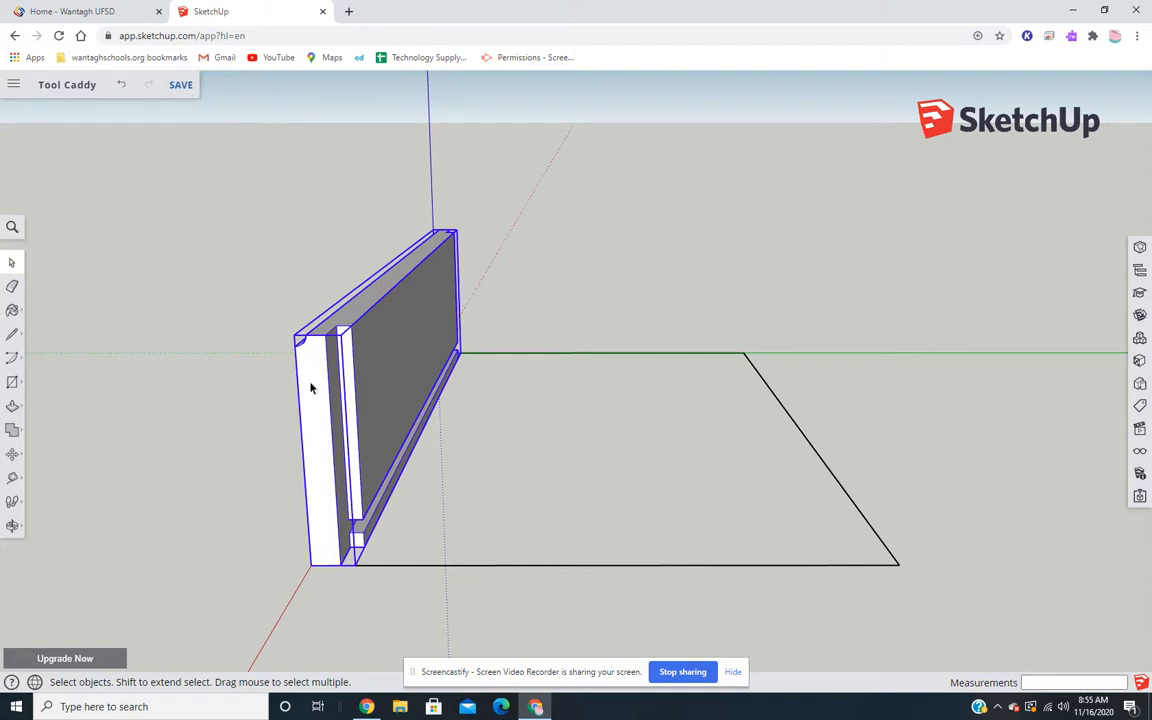
scroll(335, 392, down, 1)
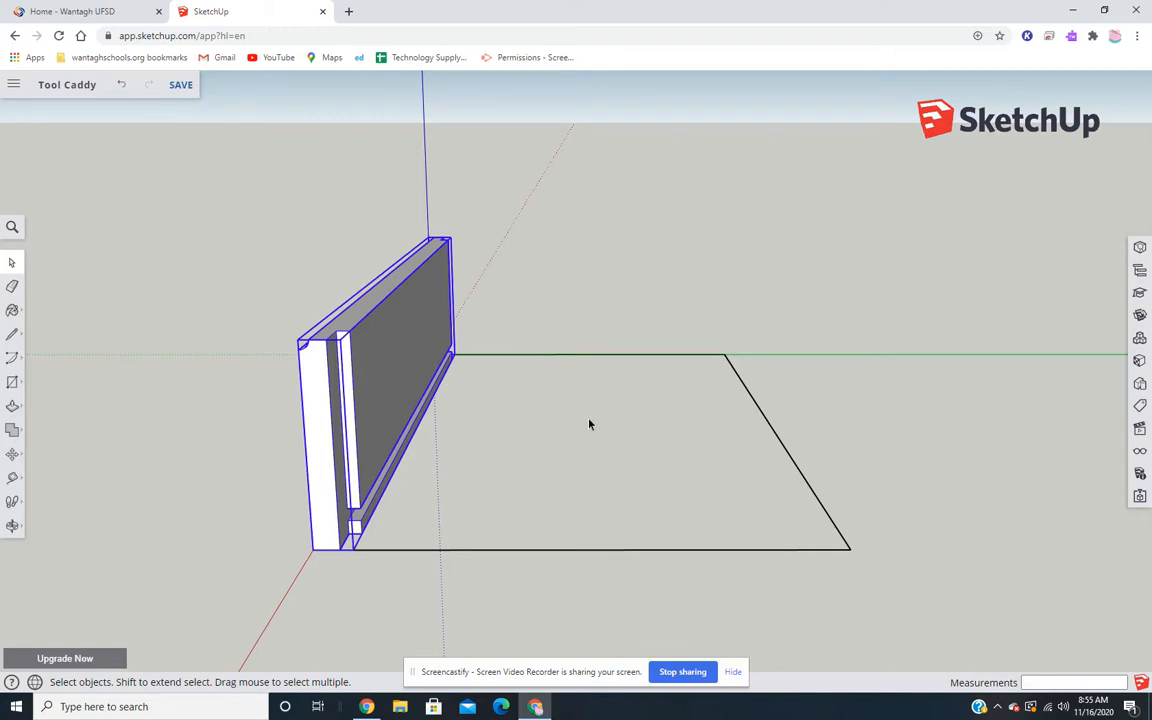
middle_drag(525, 422, 607, 417)
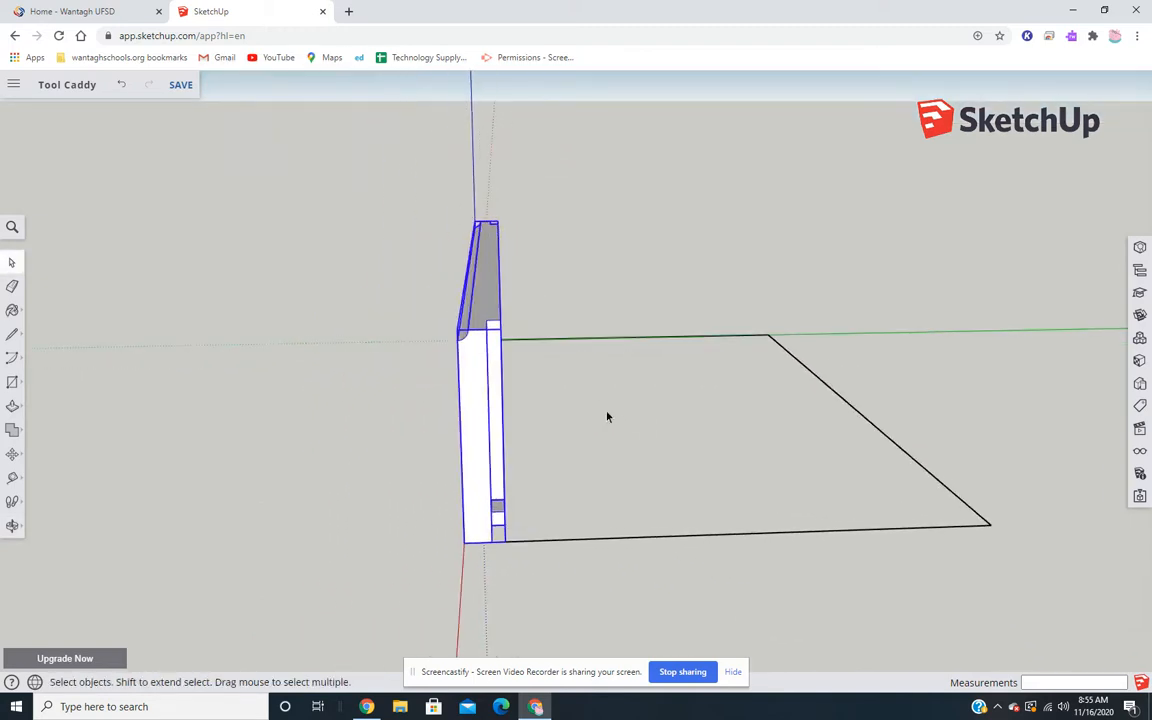
shift+middle_drag(607, 417, 447, 417)
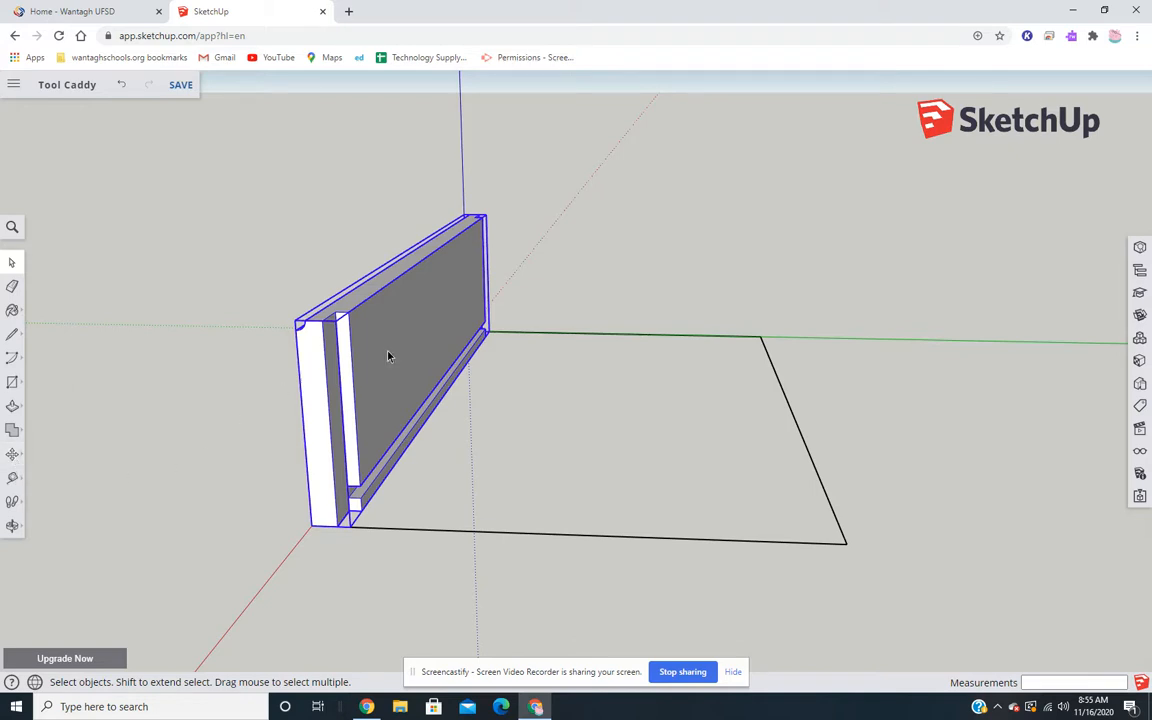
click(516, 301)
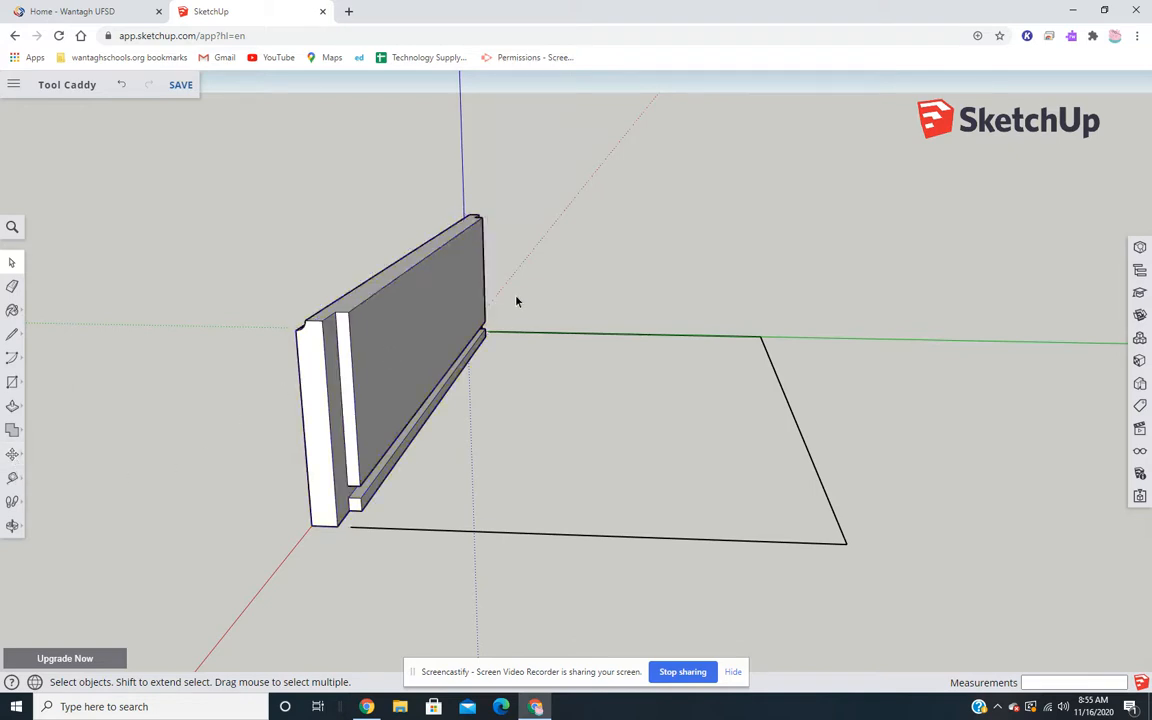
click(424, 333)
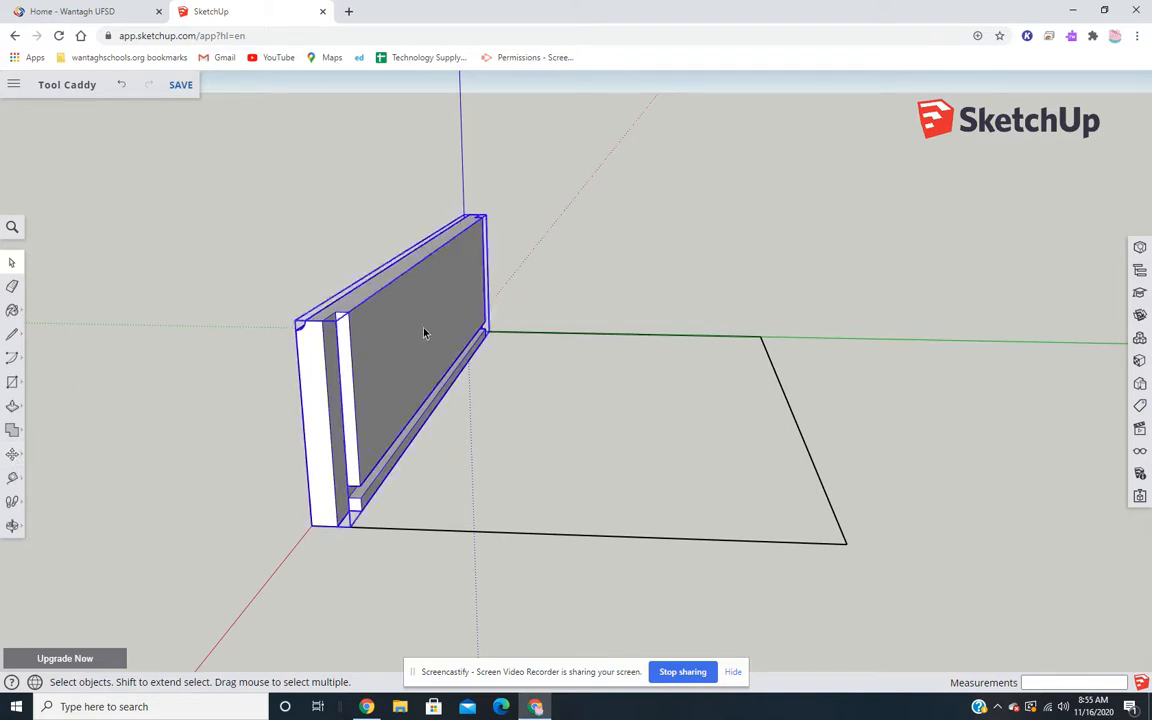
click(12, 458)
click(46, 427)
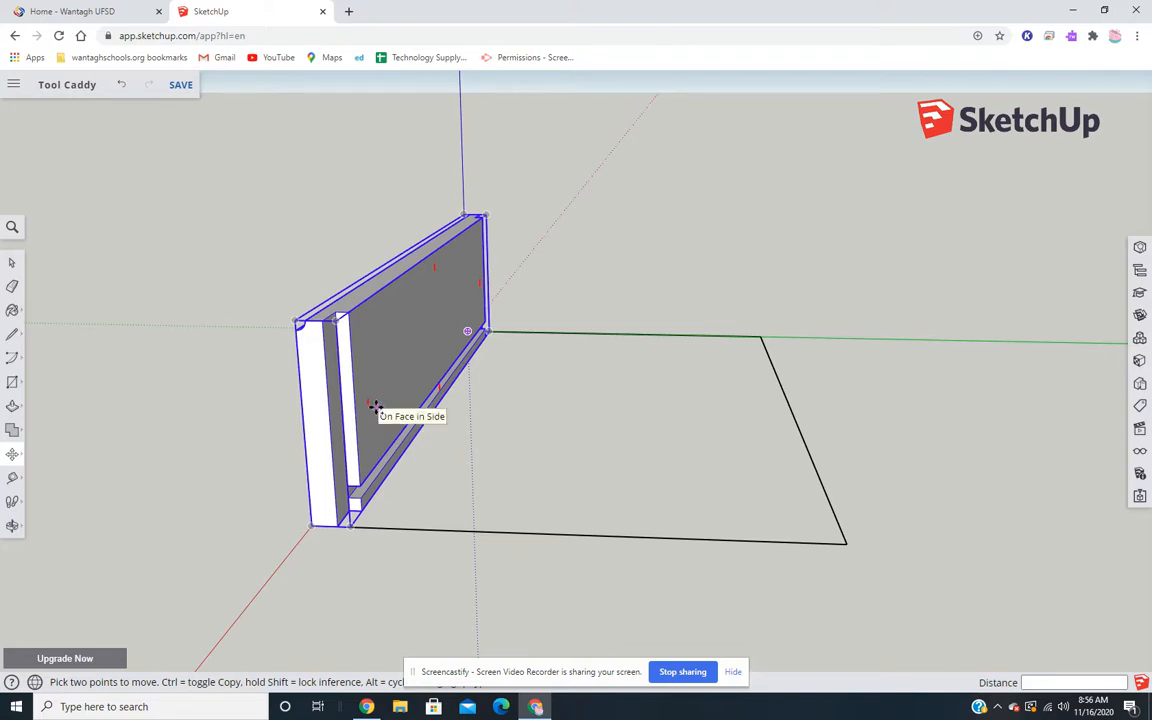
key(ctrl)
click(376, 408)
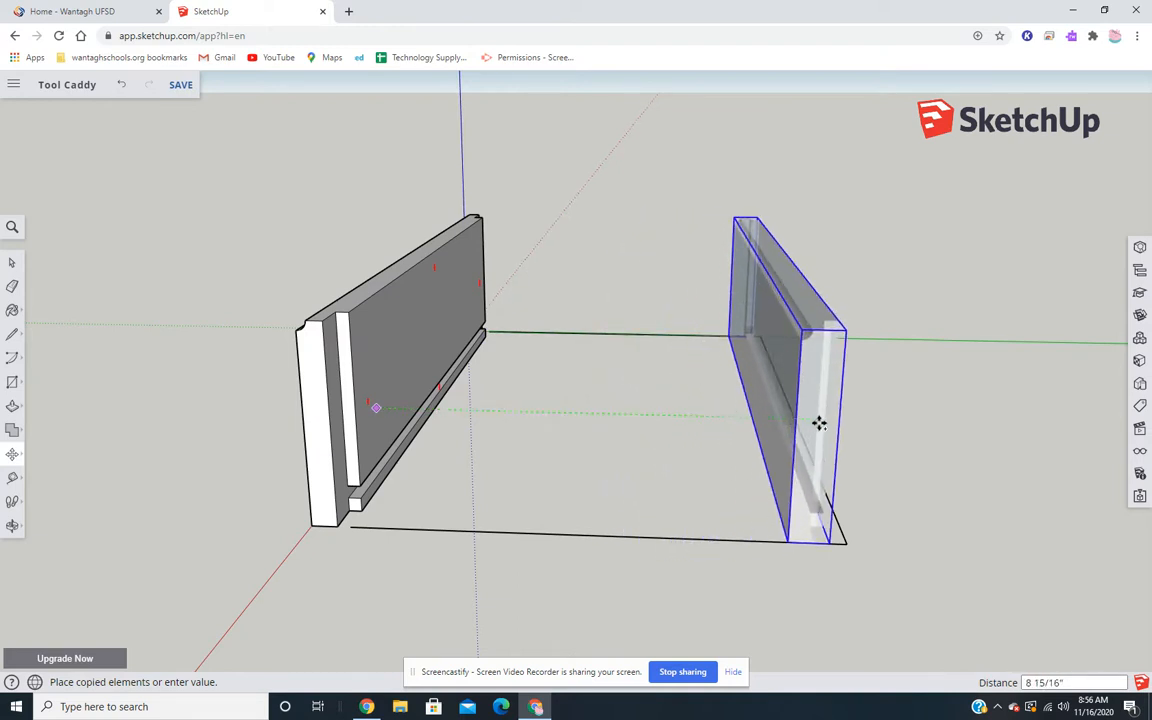
click(829, 426)
- Move the copied side board 1/16" along the green axis to align its lower corner with the base outline's corner
middle_drag(918, 537, 804, 489)
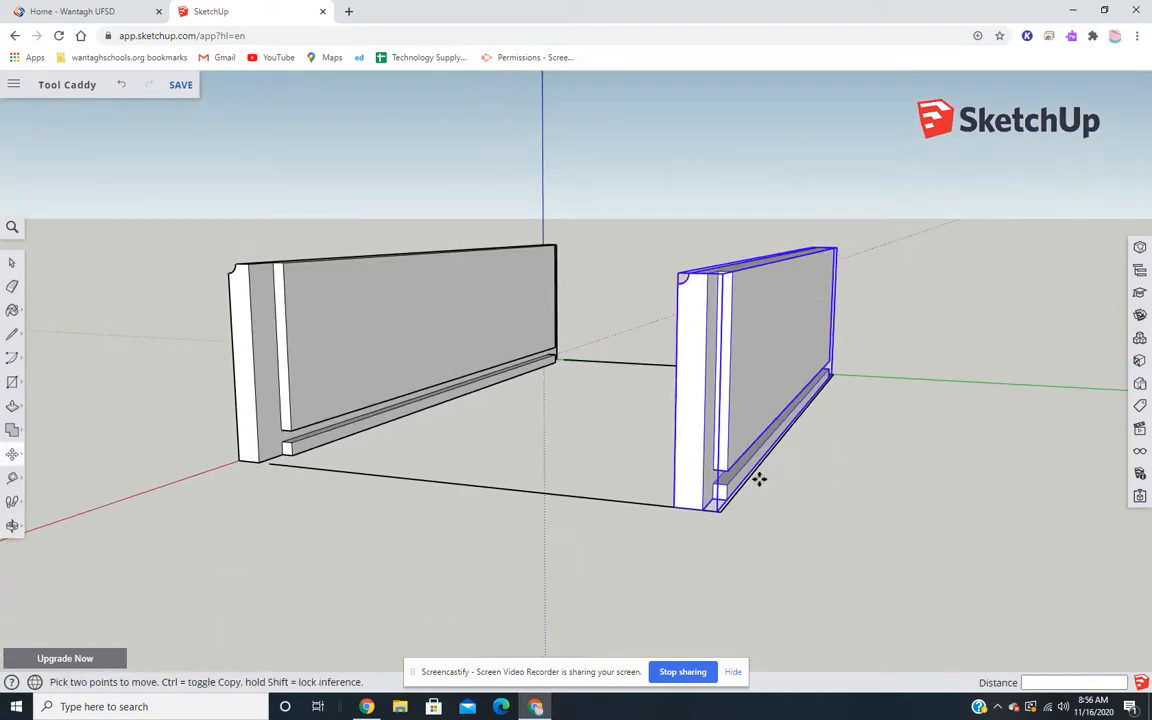
scroll(710, 480, up, 5)
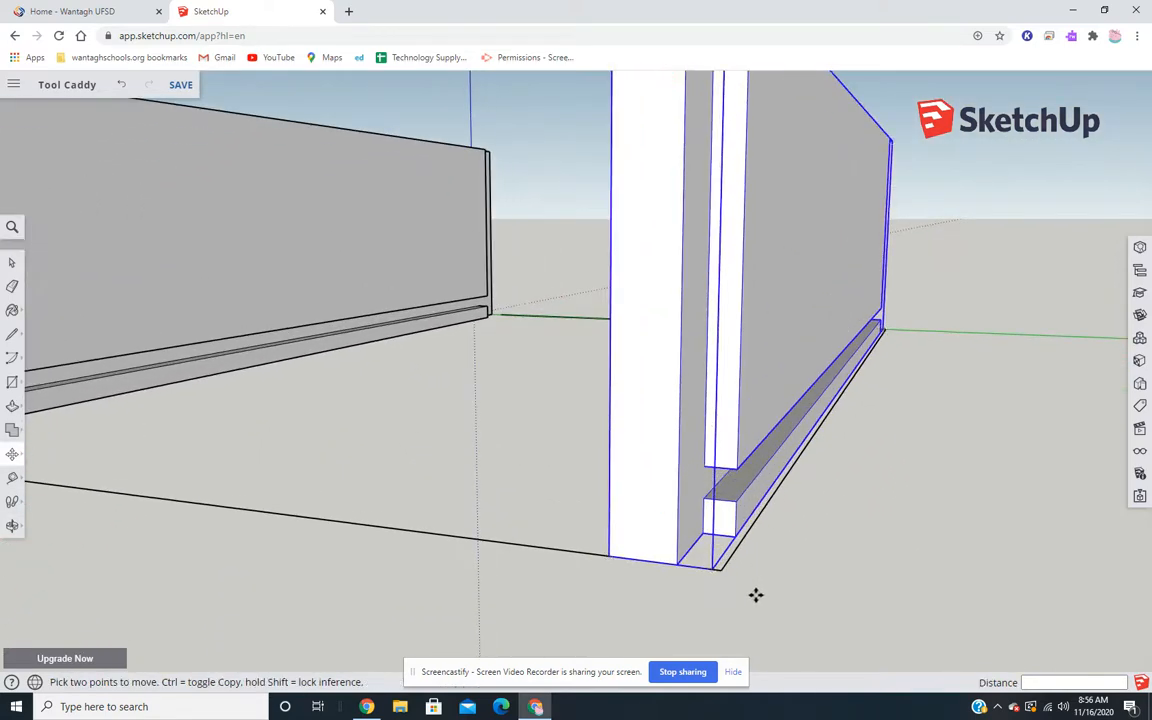
scroll(754, 594, up, 4)
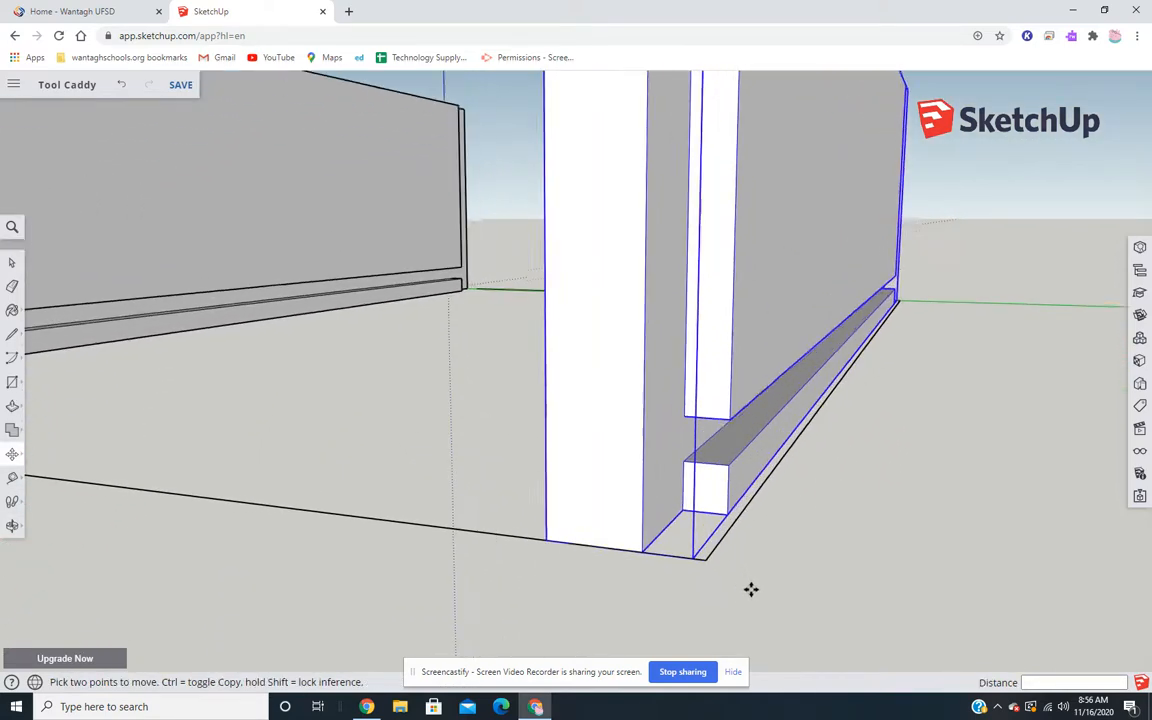
click(715, 491)
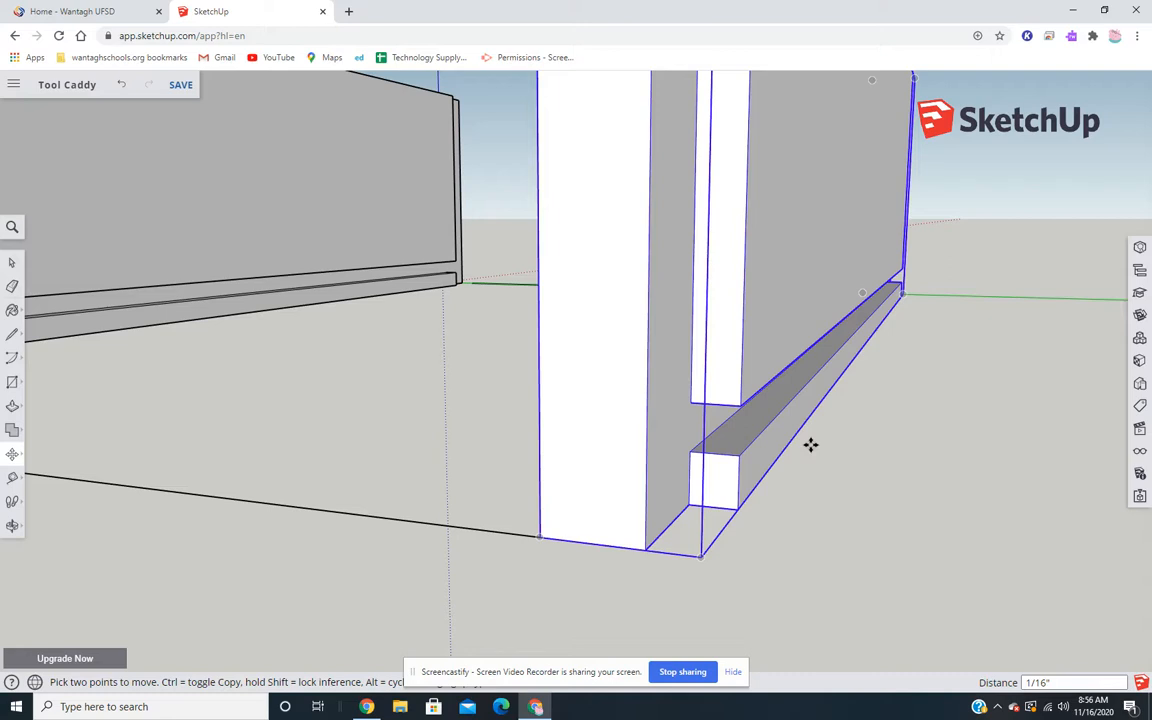
- Rotate the copied side board 180 degrees in the horizontal plane about a point on its top face
scroll(810, 440, down, 6)
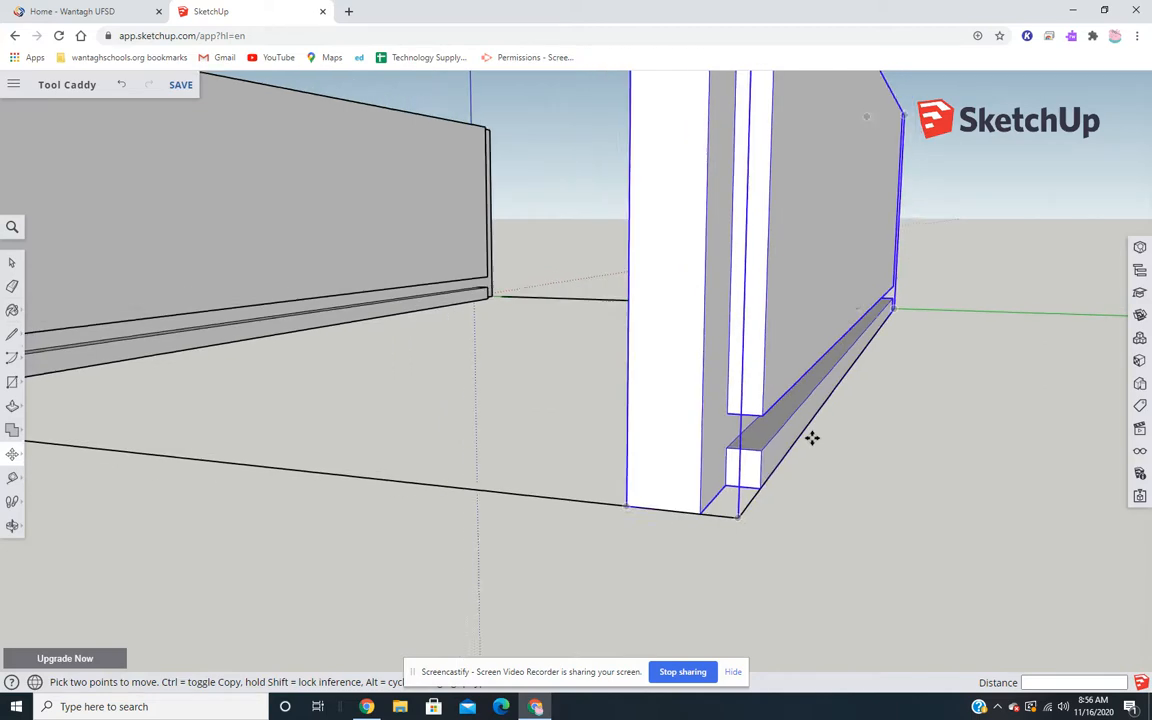
middle_drag(878, 245, 954, 525)
middle_drag(870, 359, 926, 507)
middle_drag(789, 255, 779, 334)
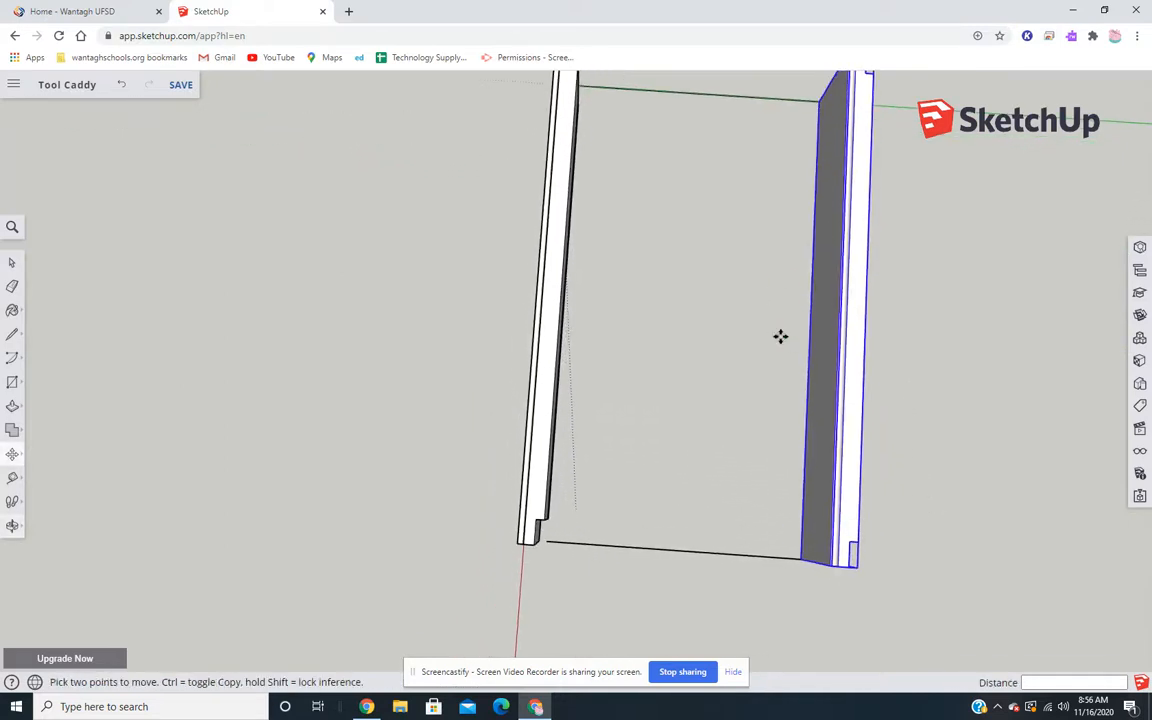
middle_drag(802, 339, 633, 383)
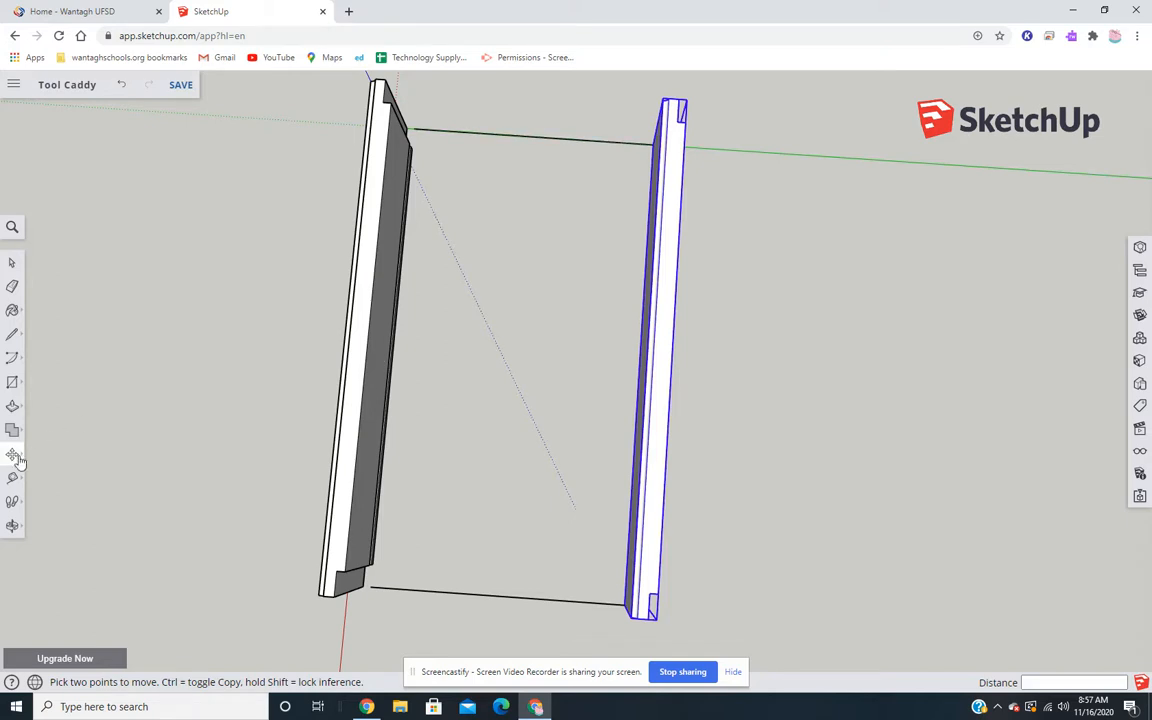
mouse_move(17, 460)
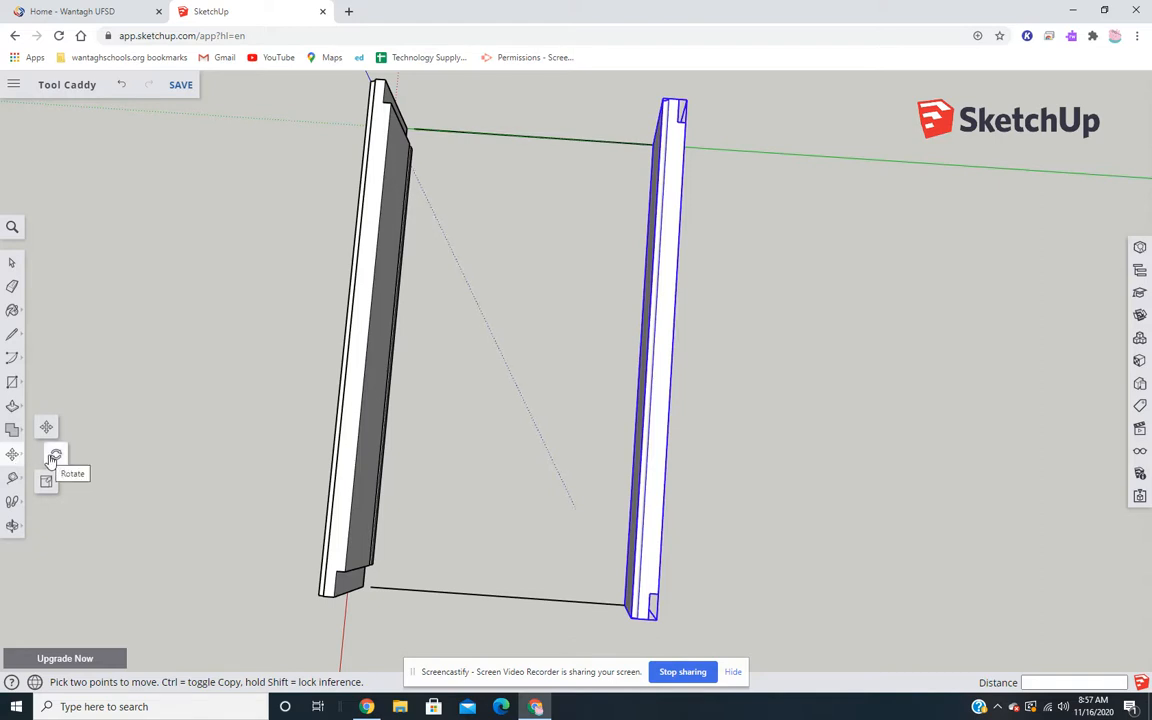
click(54, 458)
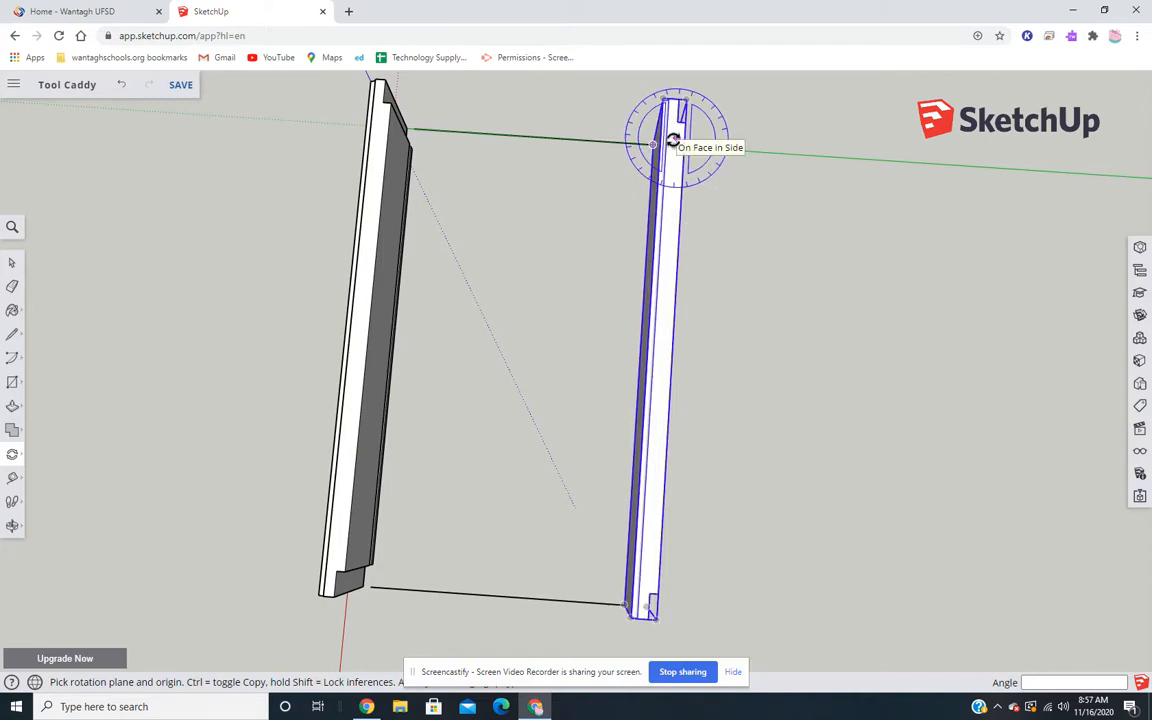
click(665, 337)
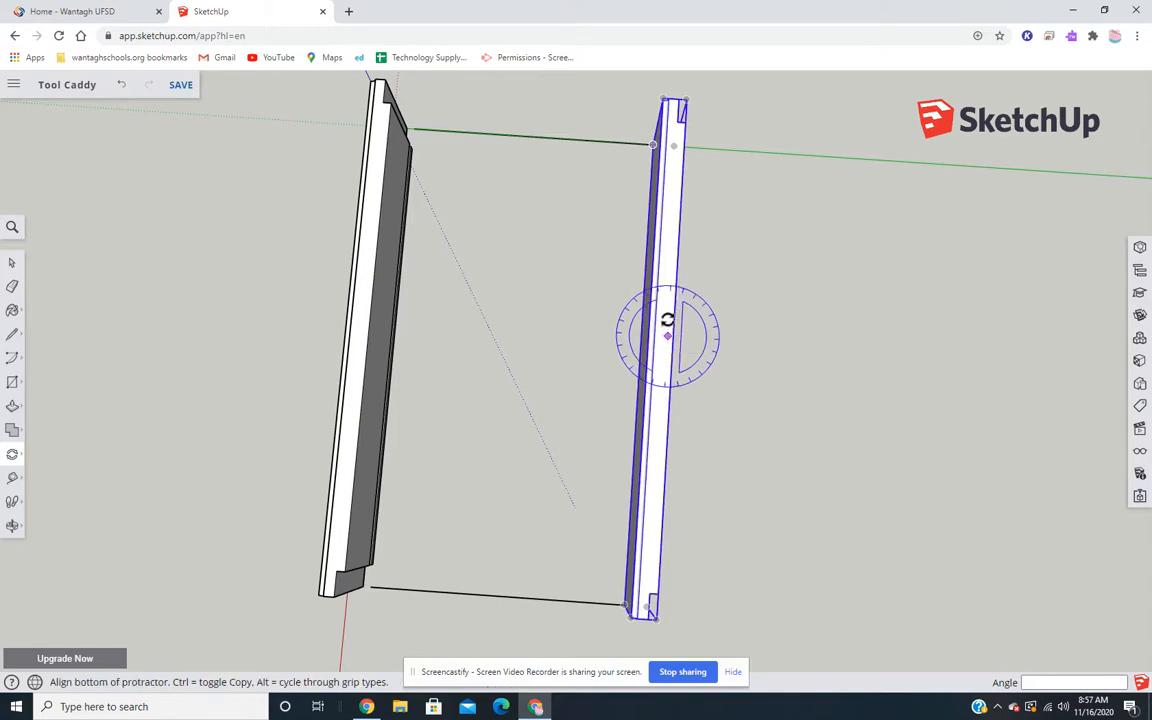
click(673, 170)
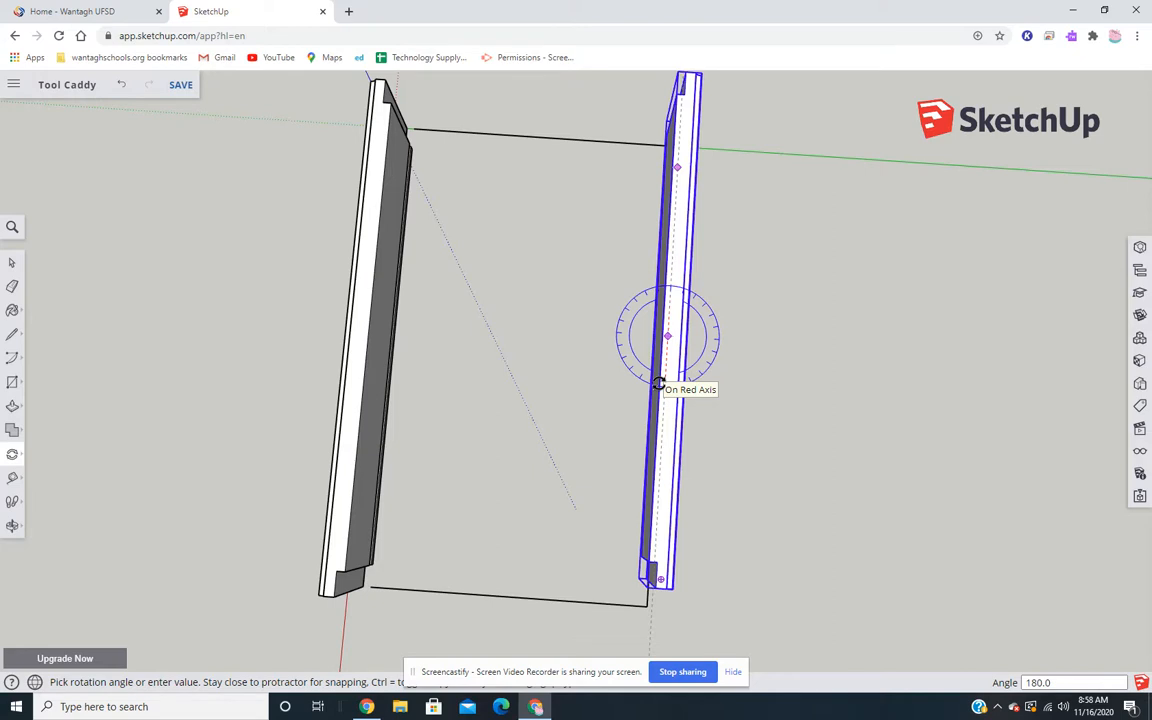
click(659, 384)
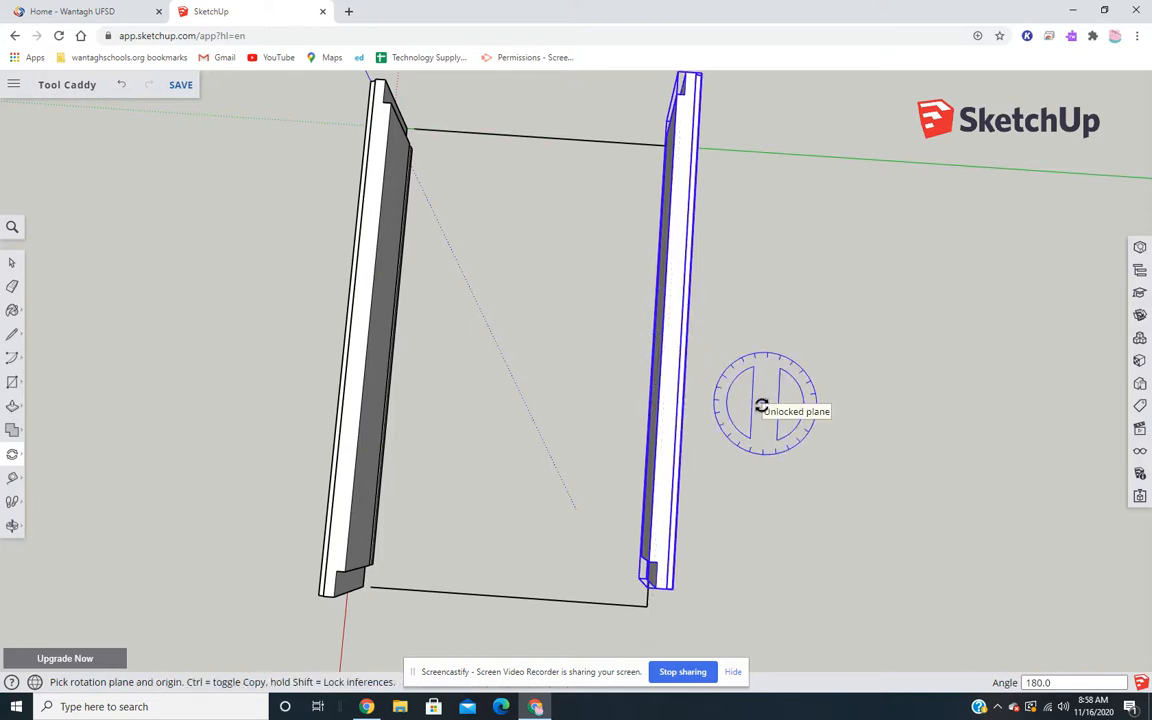
key(space)
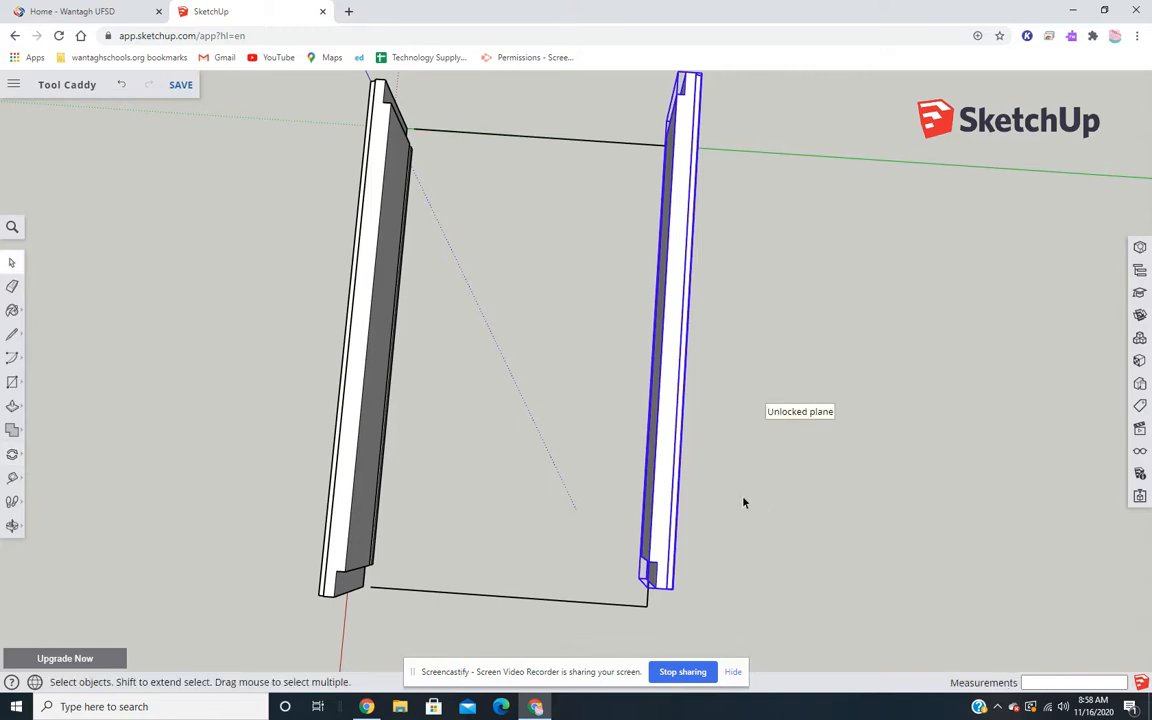
- Move the rotated side board about 1" so its outer lower corner meets the corner of the base outline
middle_drag(733, 535, 715, 501)
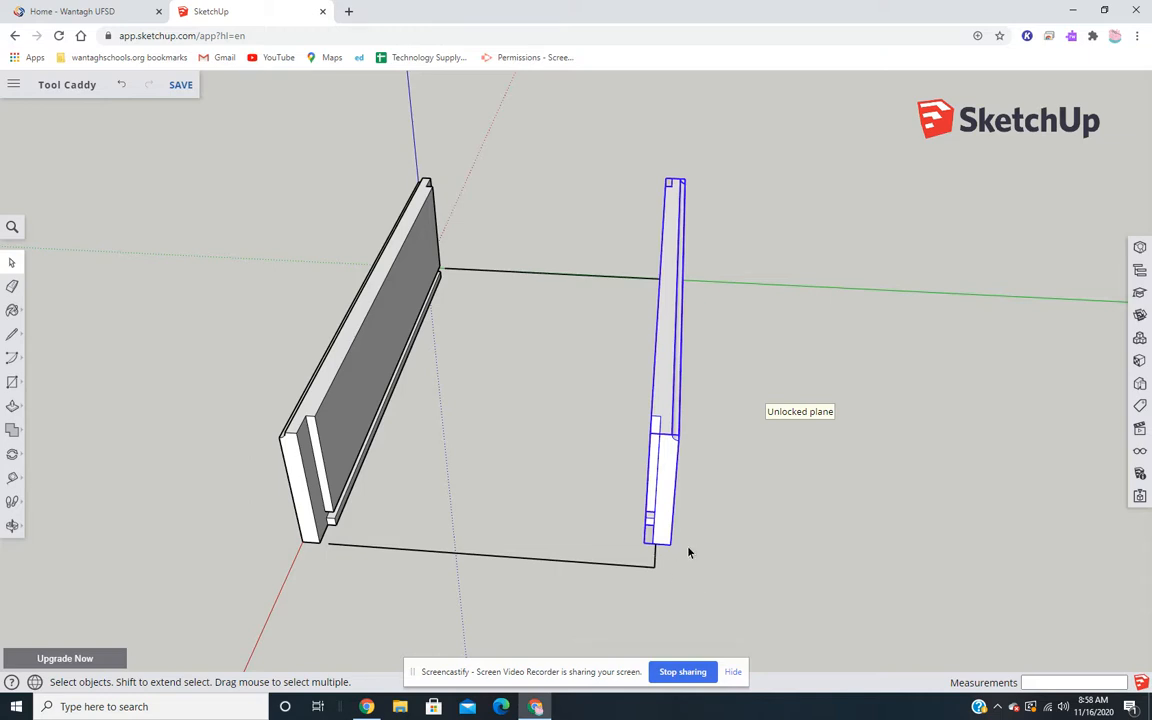
click(12, 458)
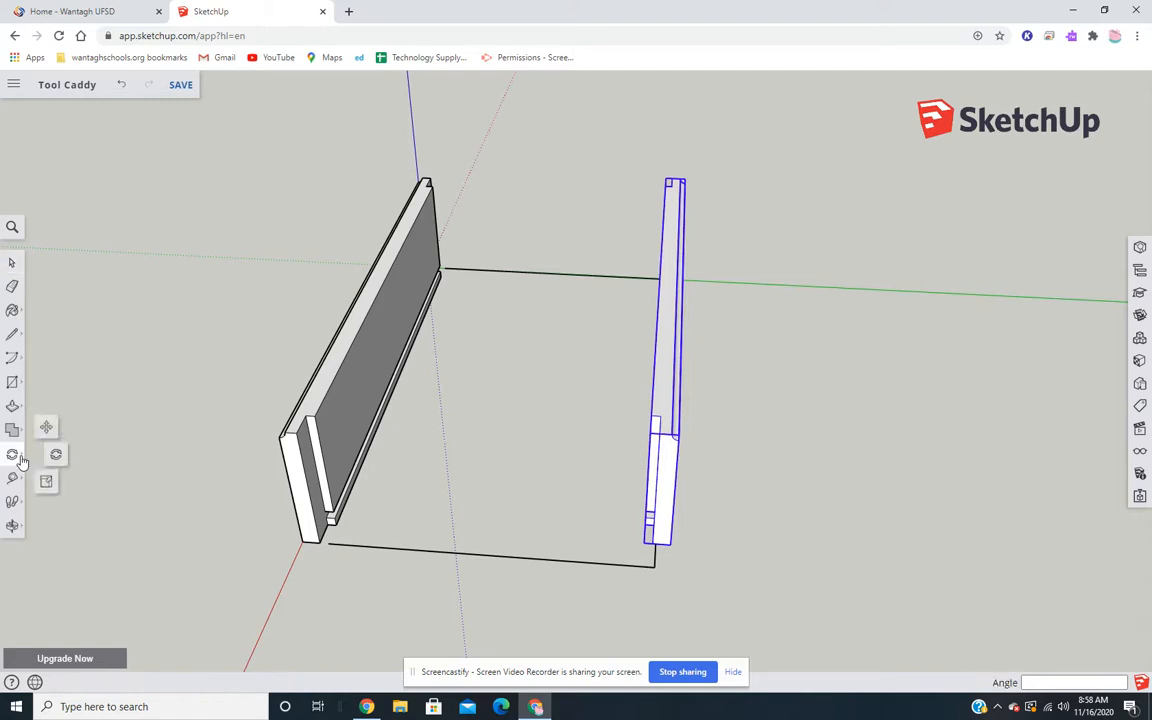
click(47, 426)
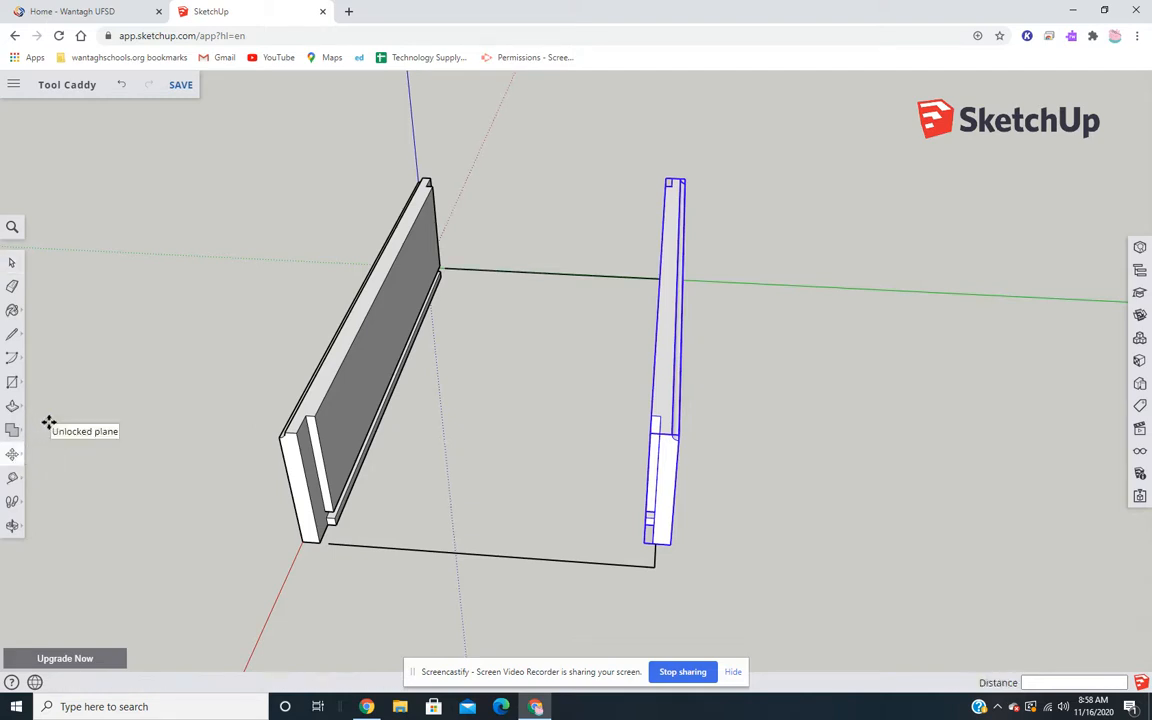
scroll(692, 550, up, 3)
scroll(692, 552, up, 3)
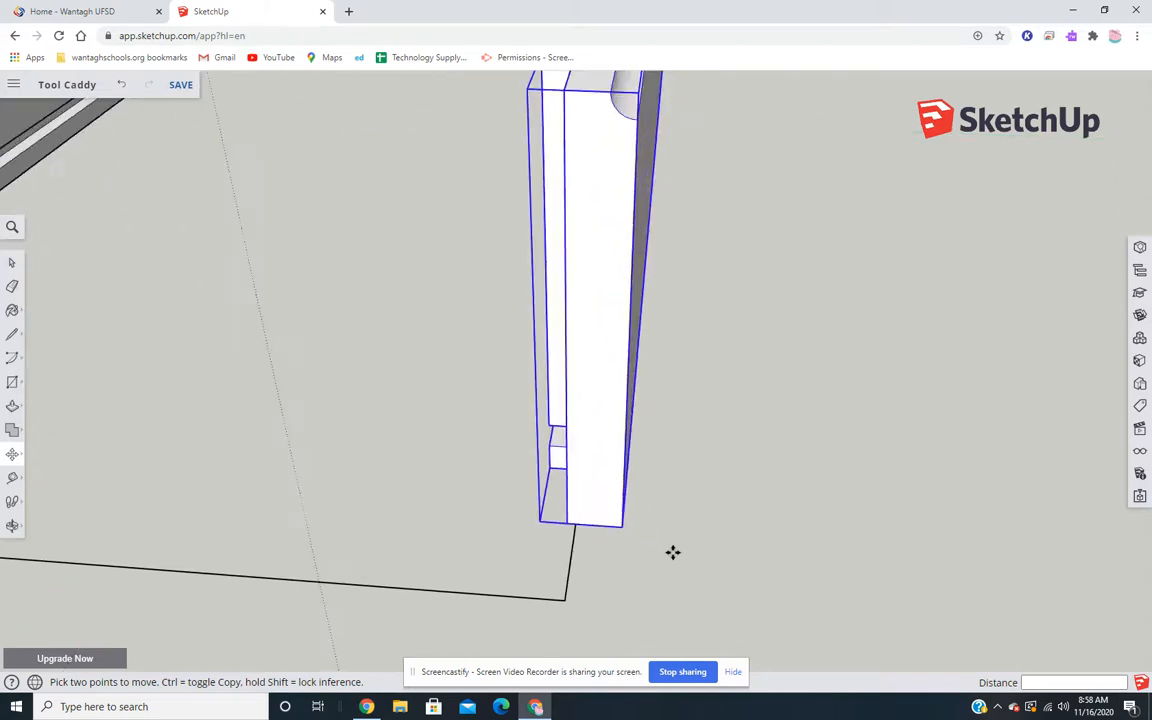
scroll(621, 527, up, 2)
click(621, 527)
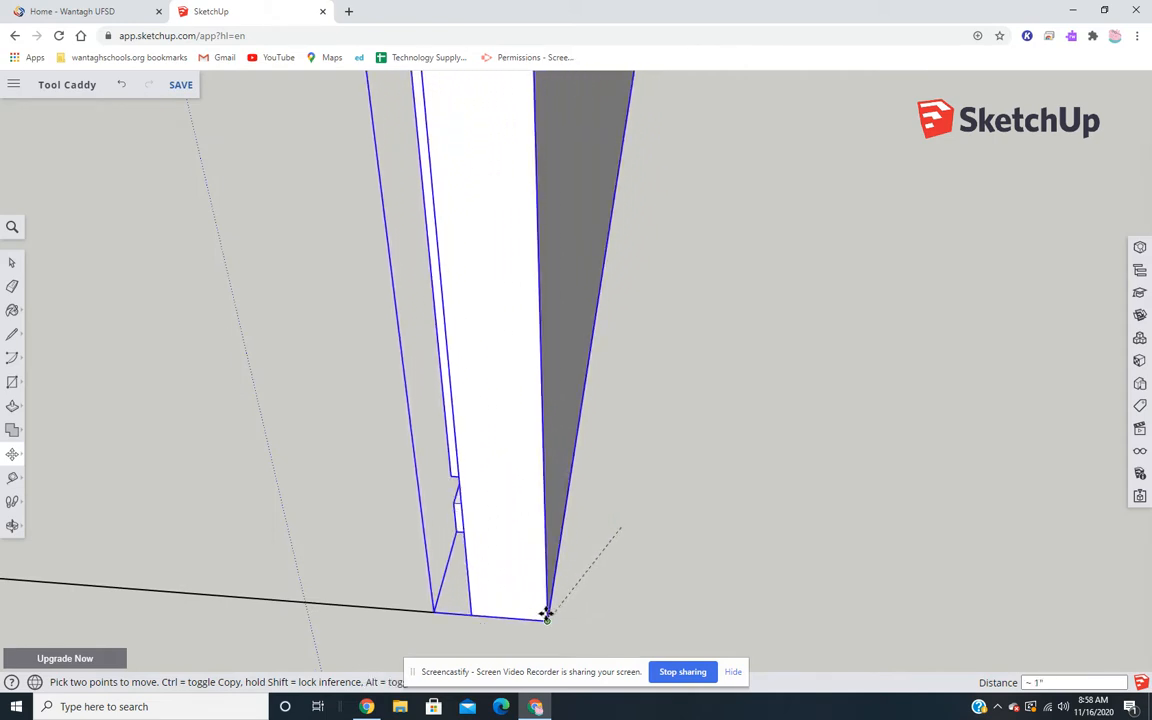
click(547, 619)
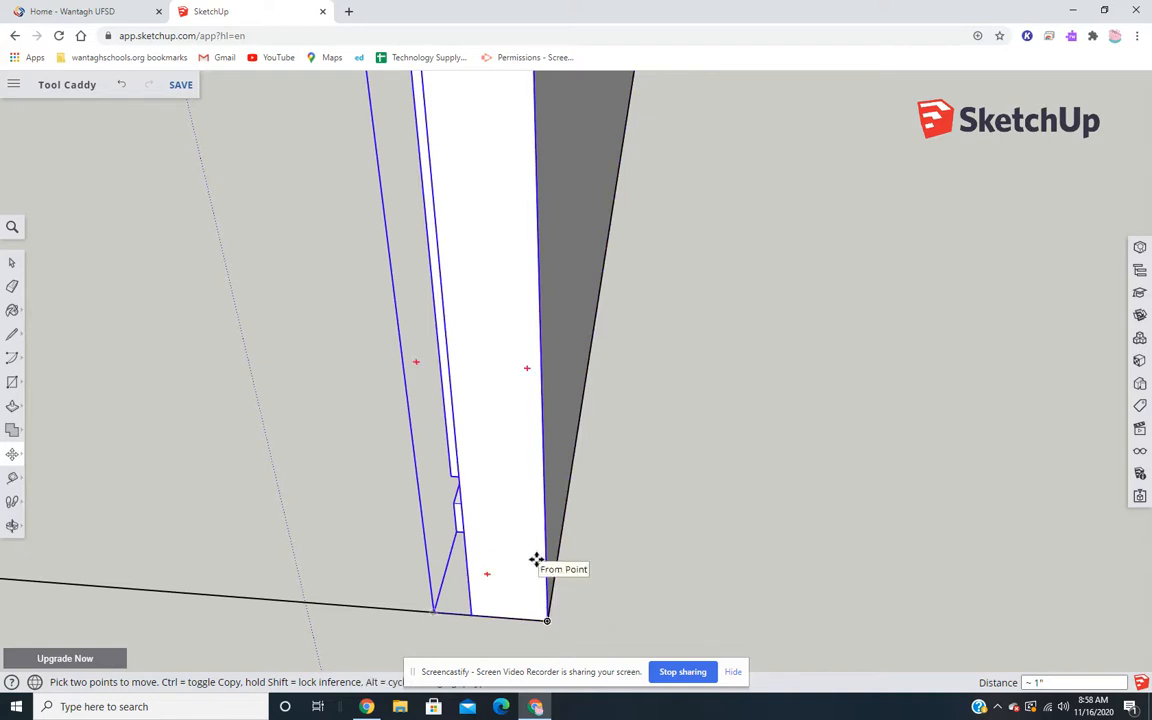
- Examine the repositioned side board on the base outline from its end and outer face, and deselect it
scroll(540, 560, down, 3)
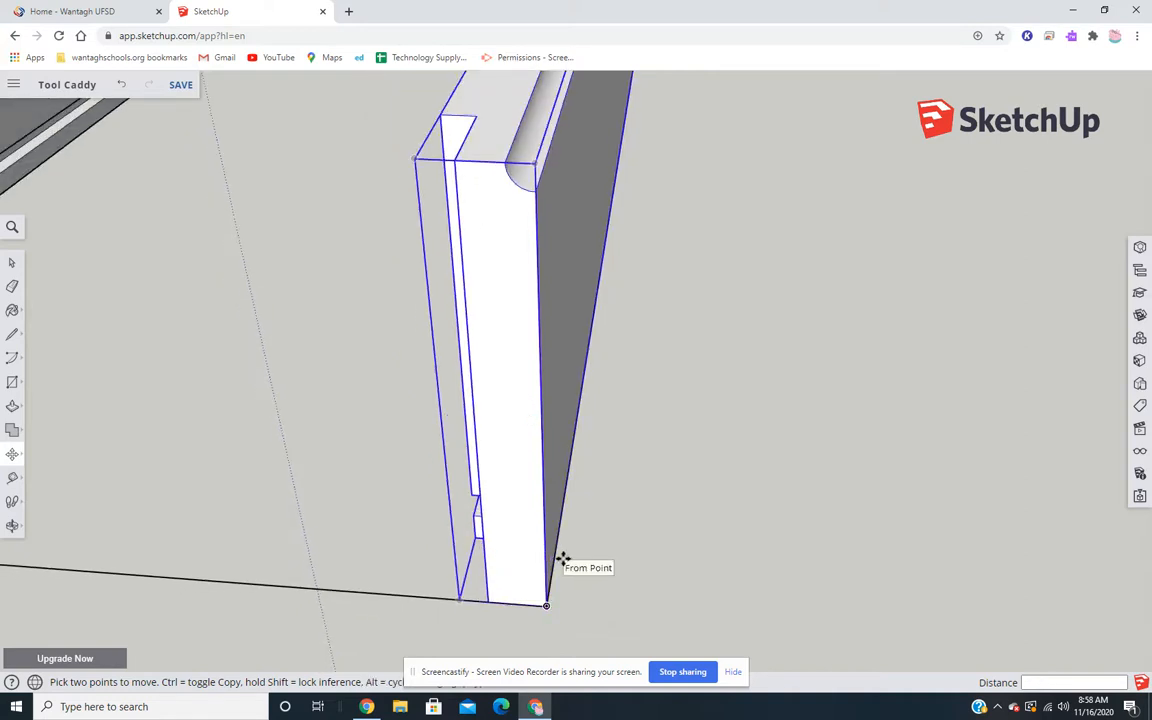
scroll(580, 534, down, 2)
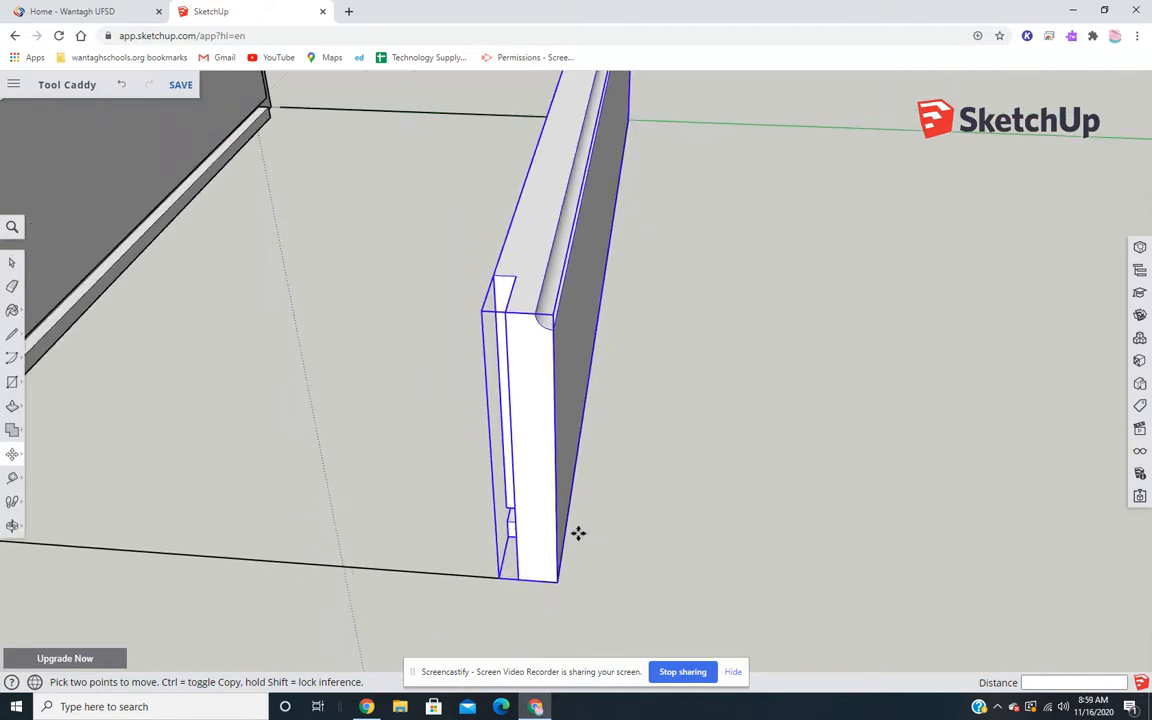
scroll(578, 533, down, 5)
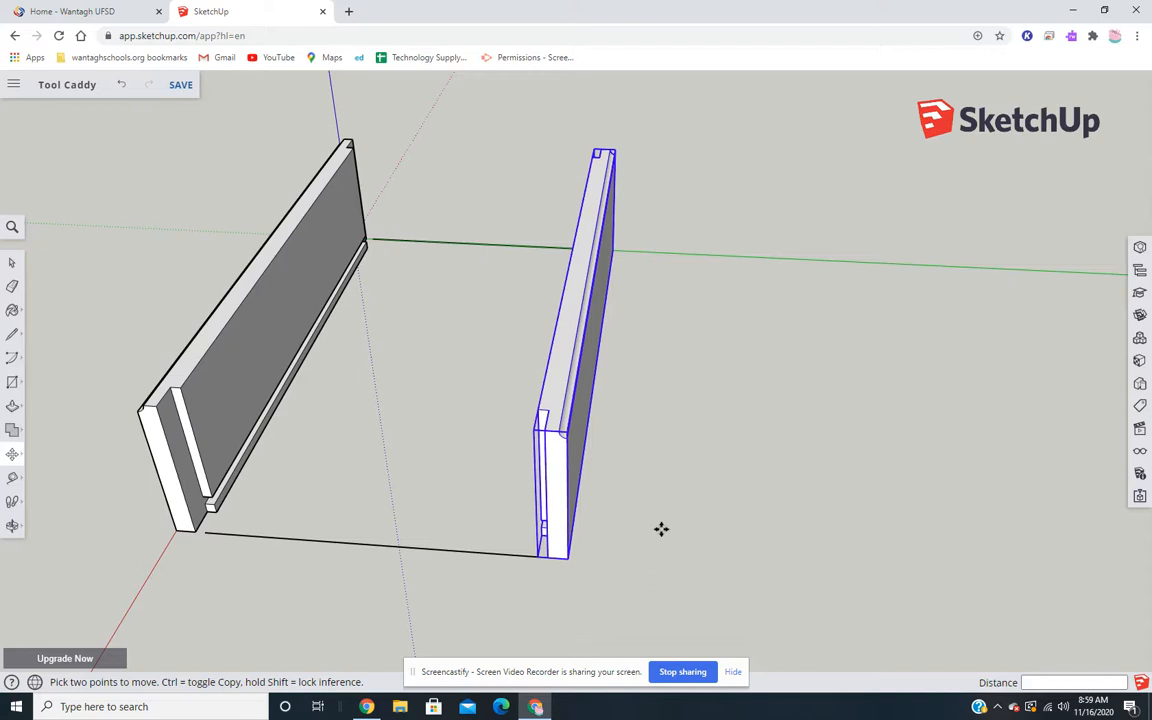
scroll(659, 475, down, 2)
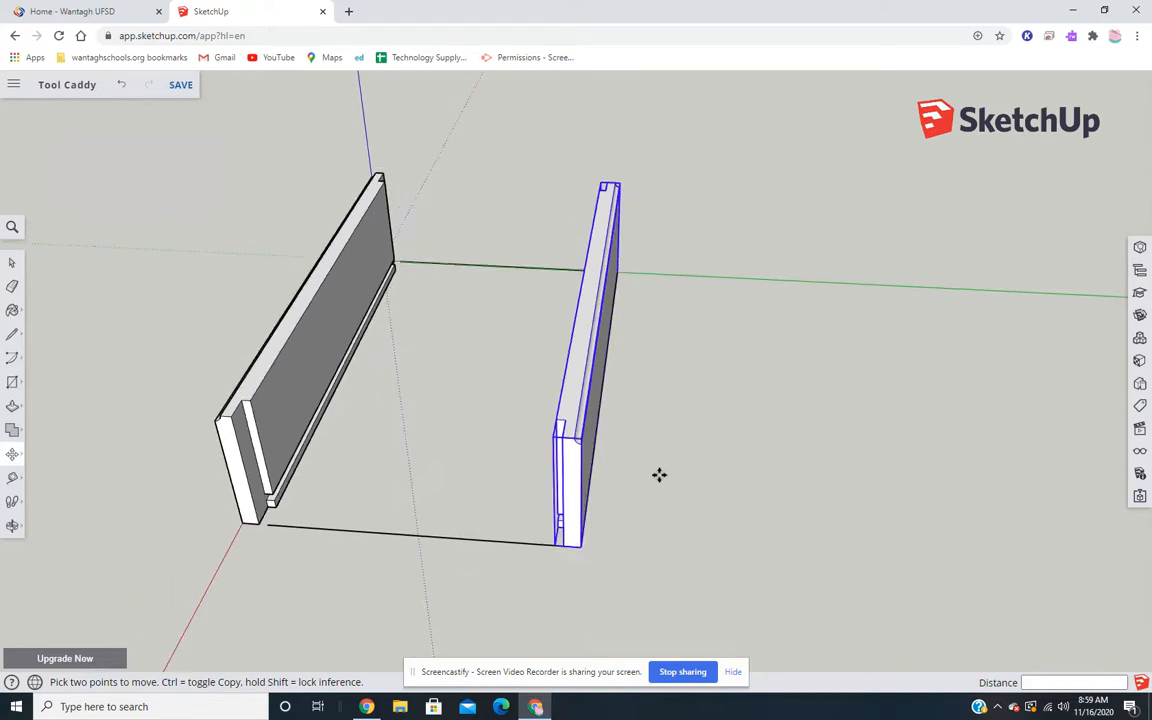
key(space)
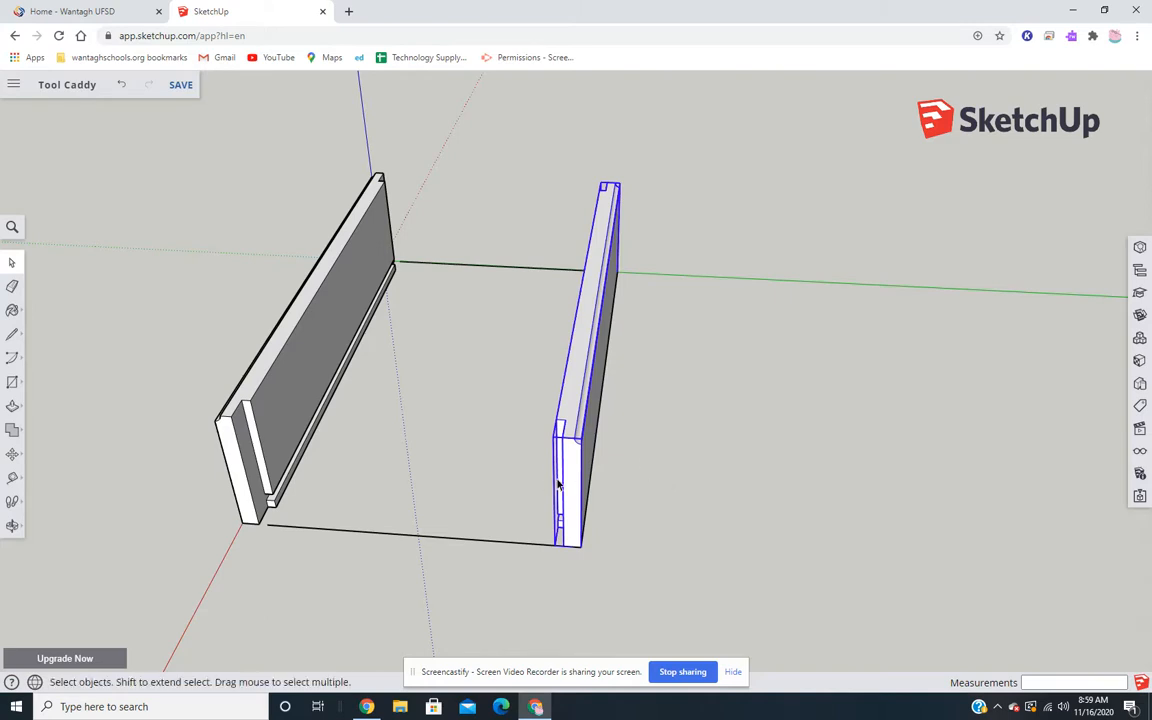
middle_drag(640, 460, 342, 386)
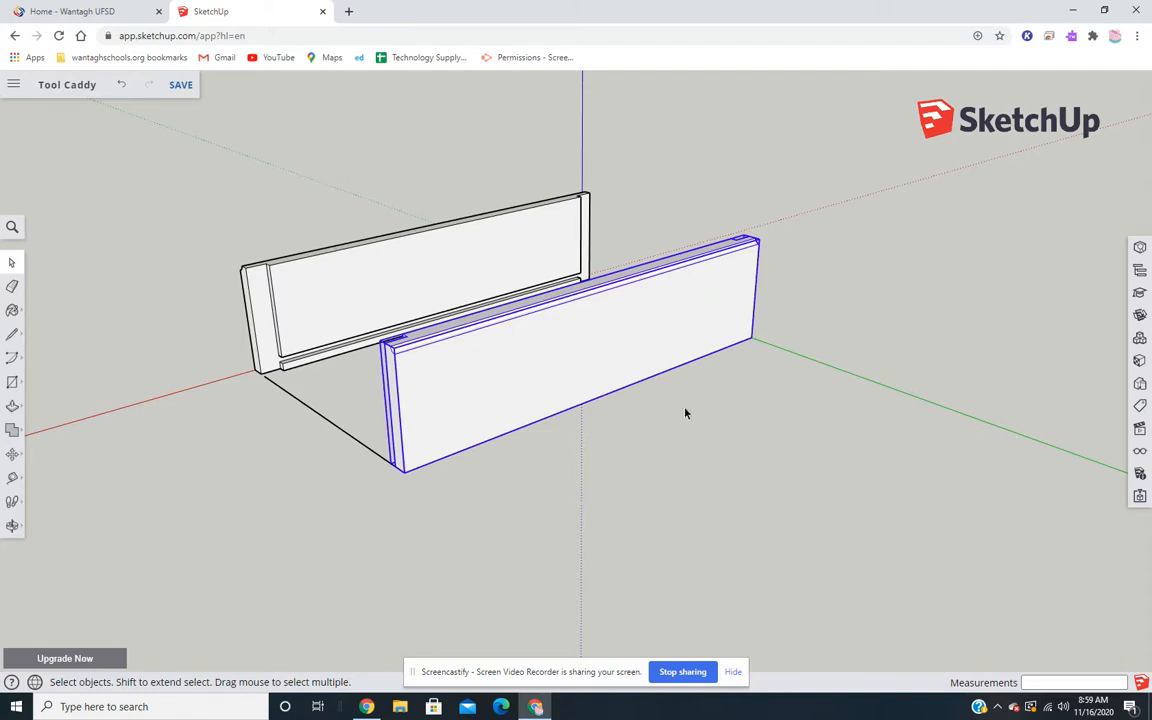
scroll(687, 454, up, 1)
scroll(688, 455, down, 1)
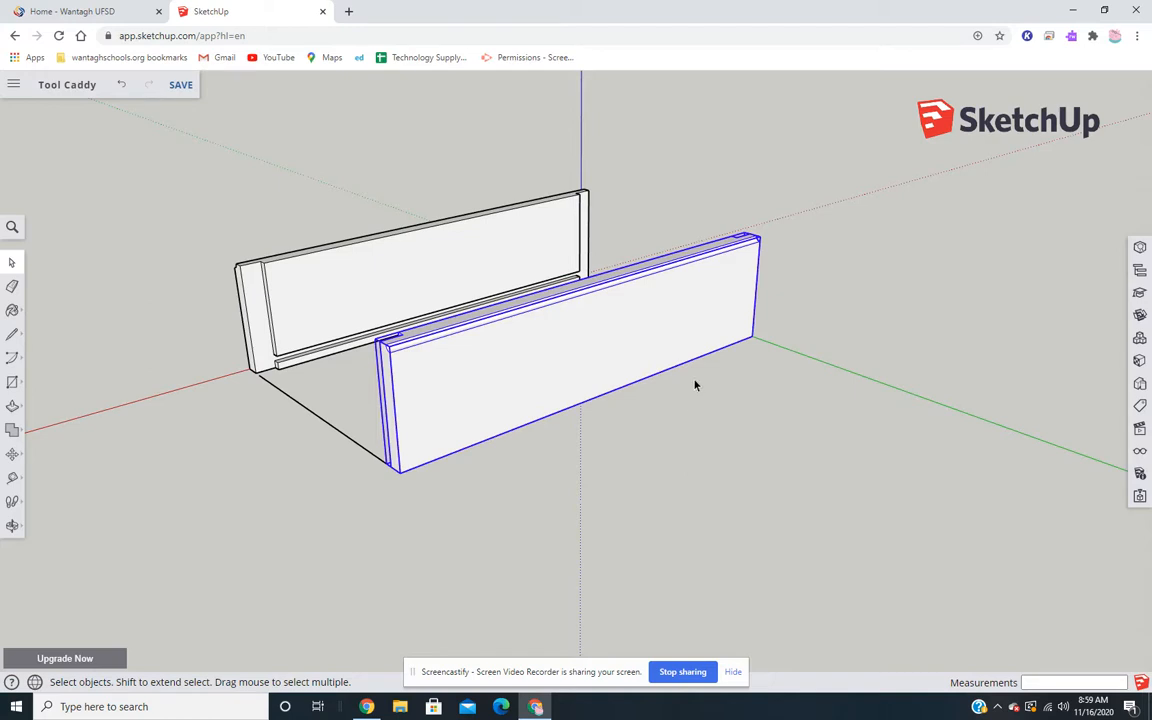
middle_drag(695, 385, 501, 334)
click(467, 449)
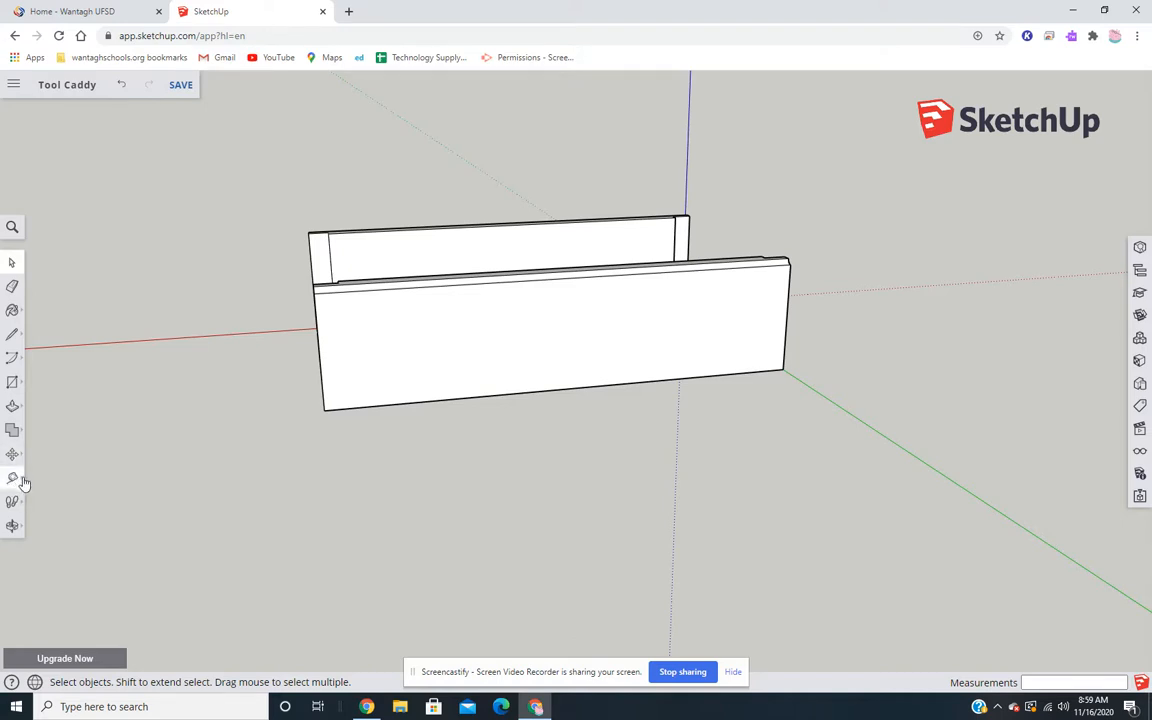
- Dimension the length of the copied side board along its outer bottom edge, placing the dimension below the board
click(16, 480)
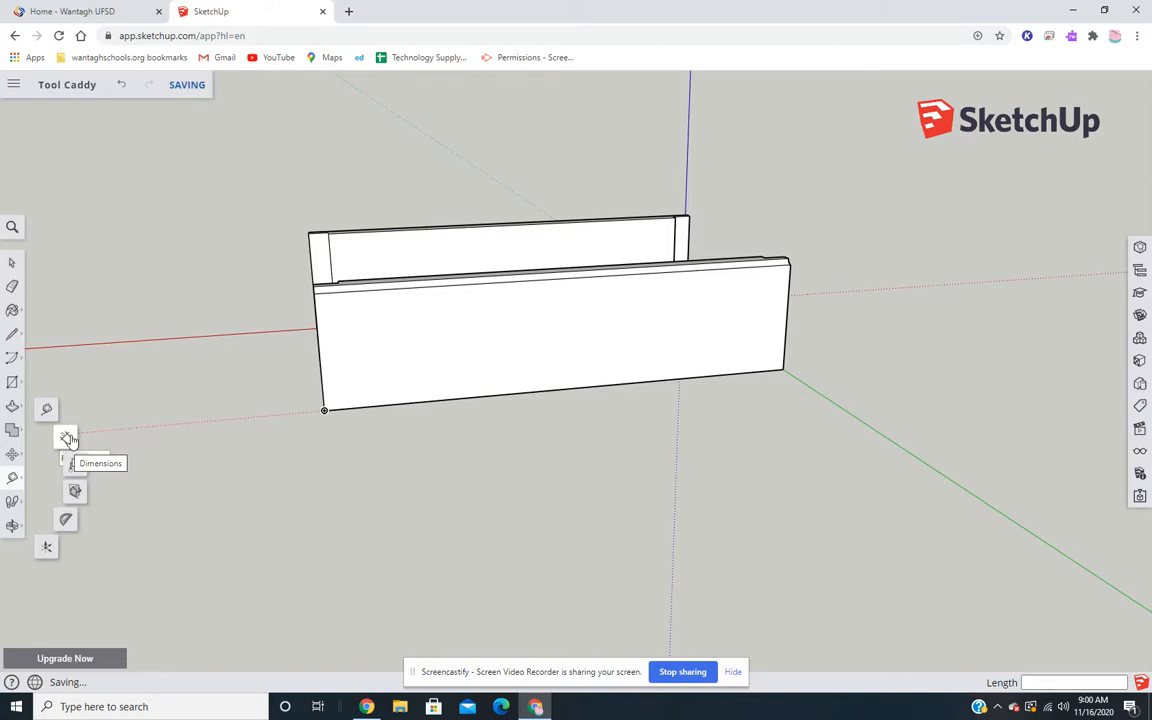
click(67, 439)
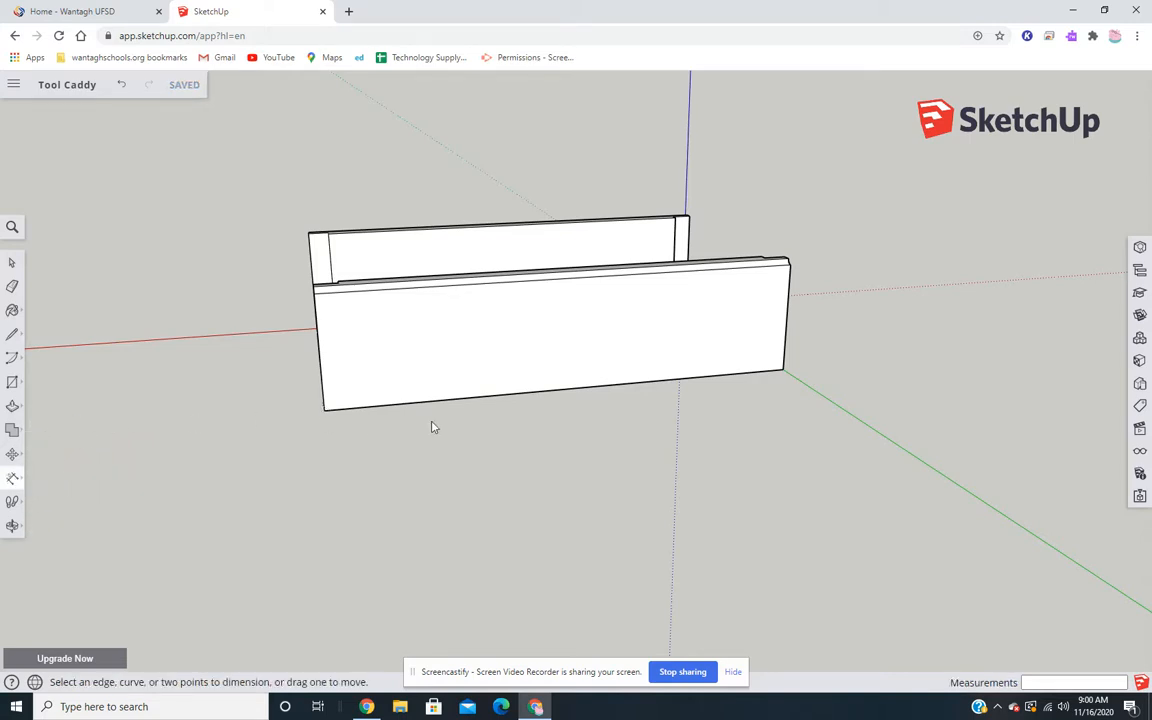
scroll(391, 419, up, 3)
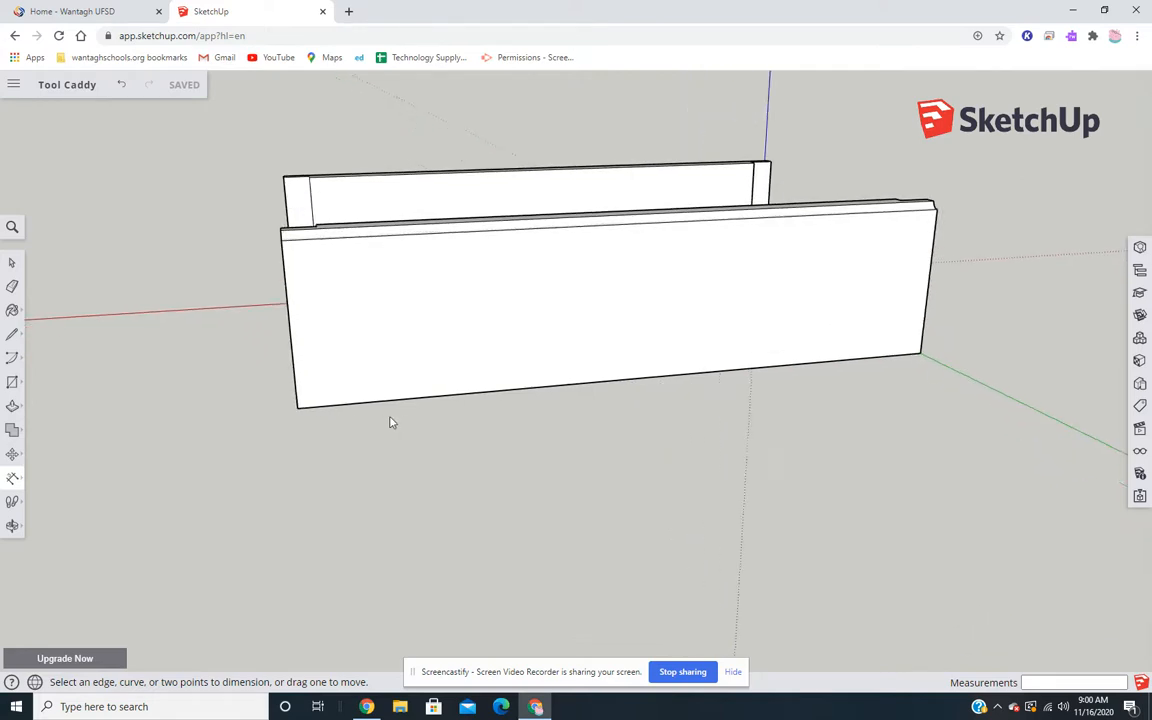
click(298, 410)
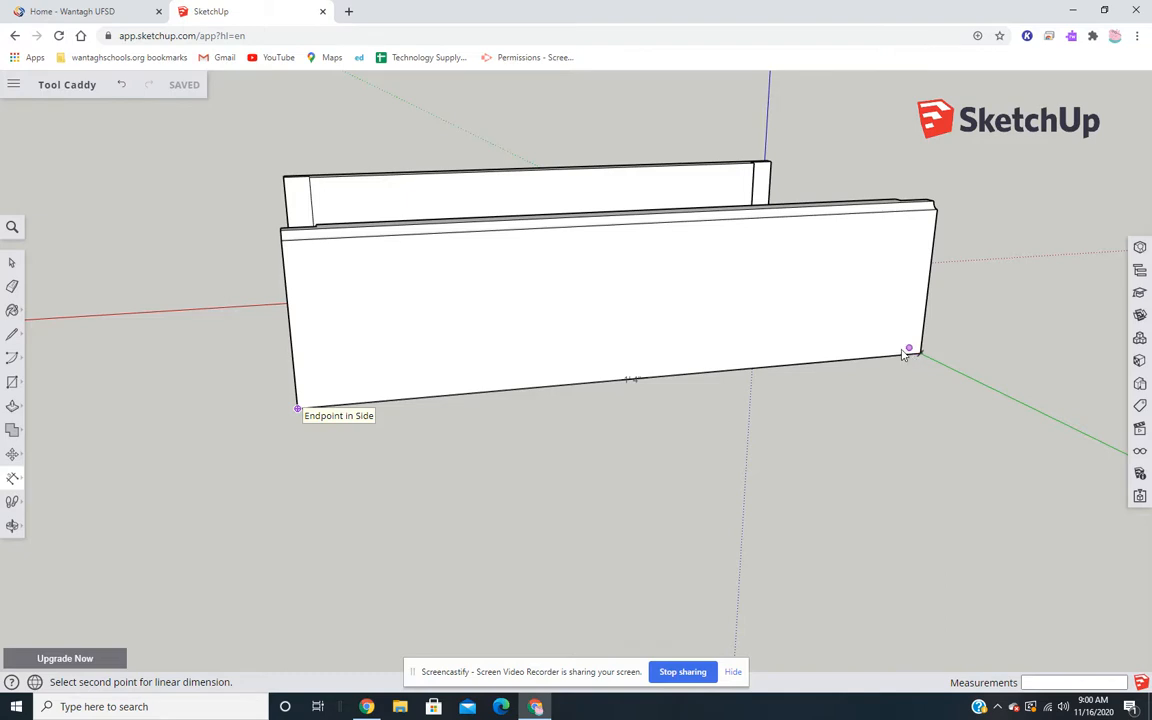
scroll(921, 357, up, 5)
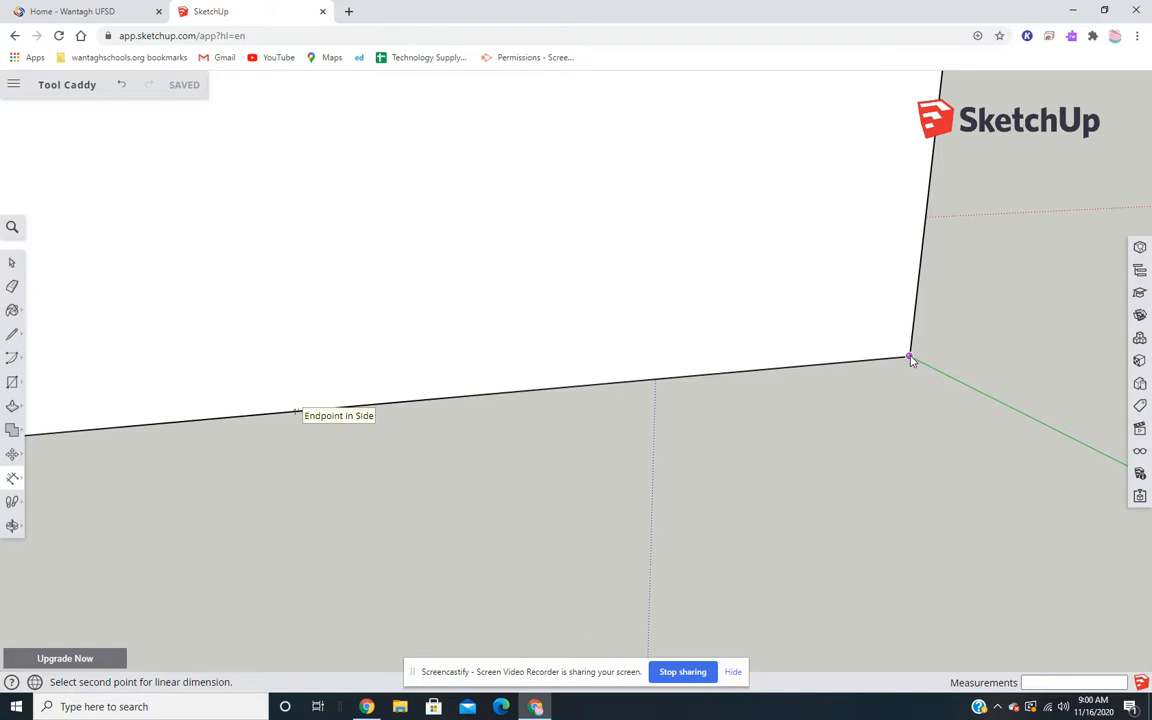
click(910, 358)
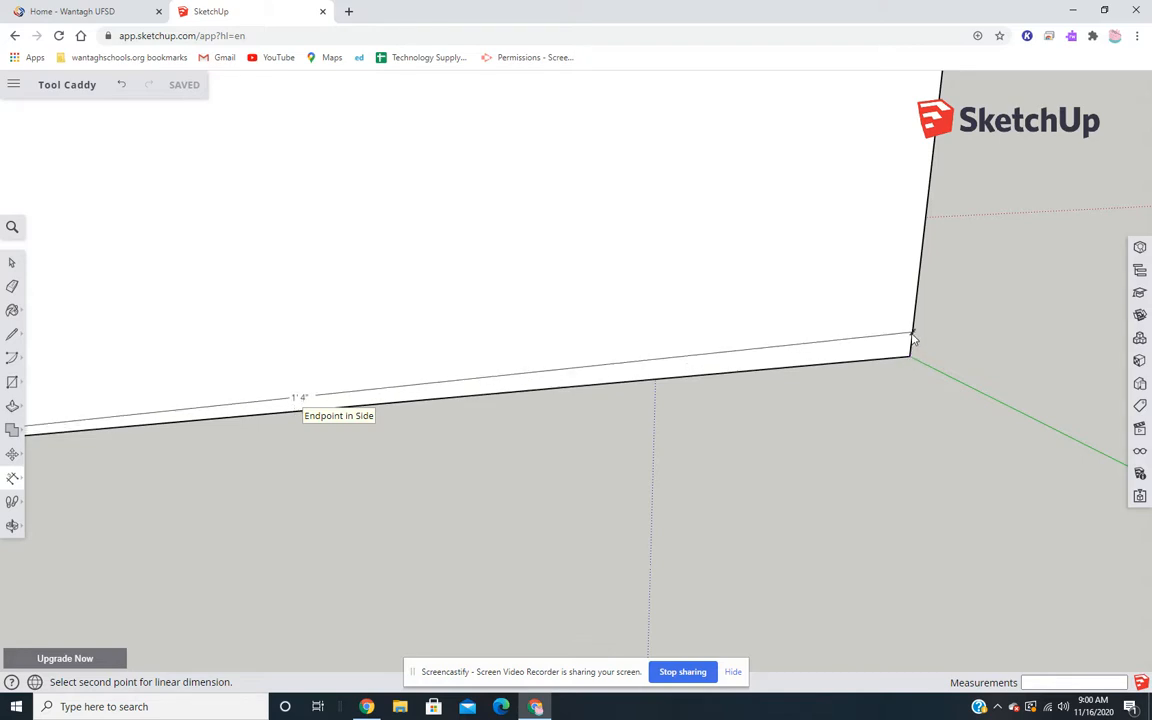
scroll(909, 356, down, 4)
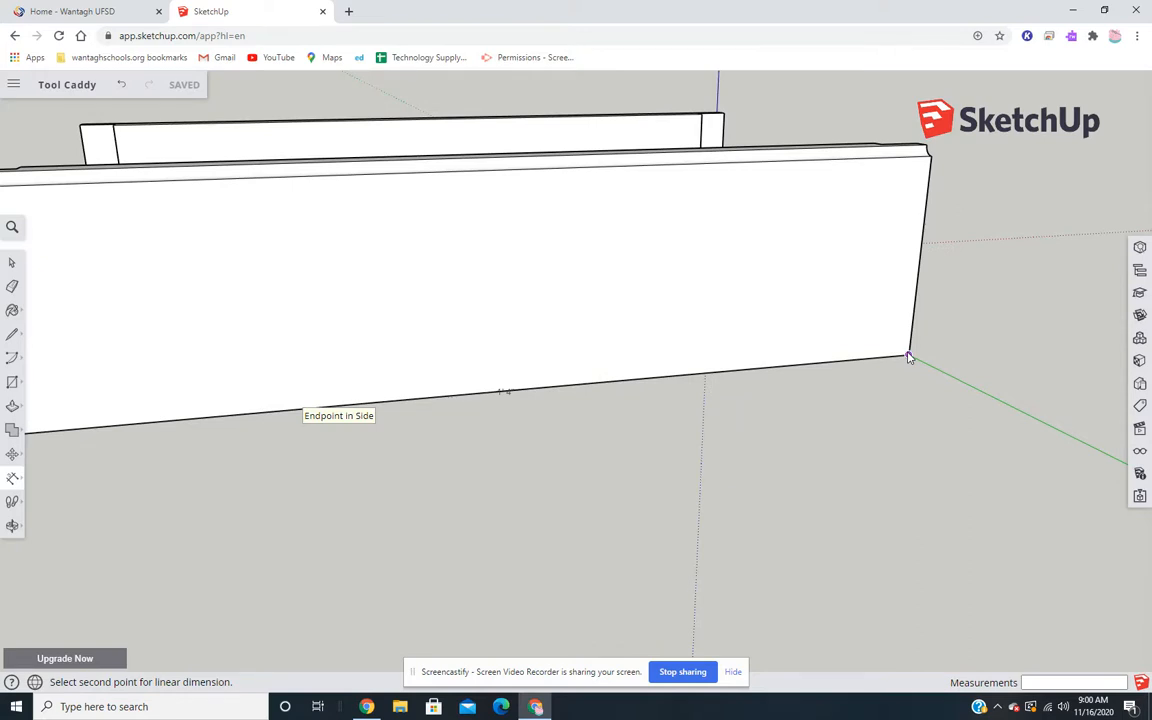
click(909, 357)
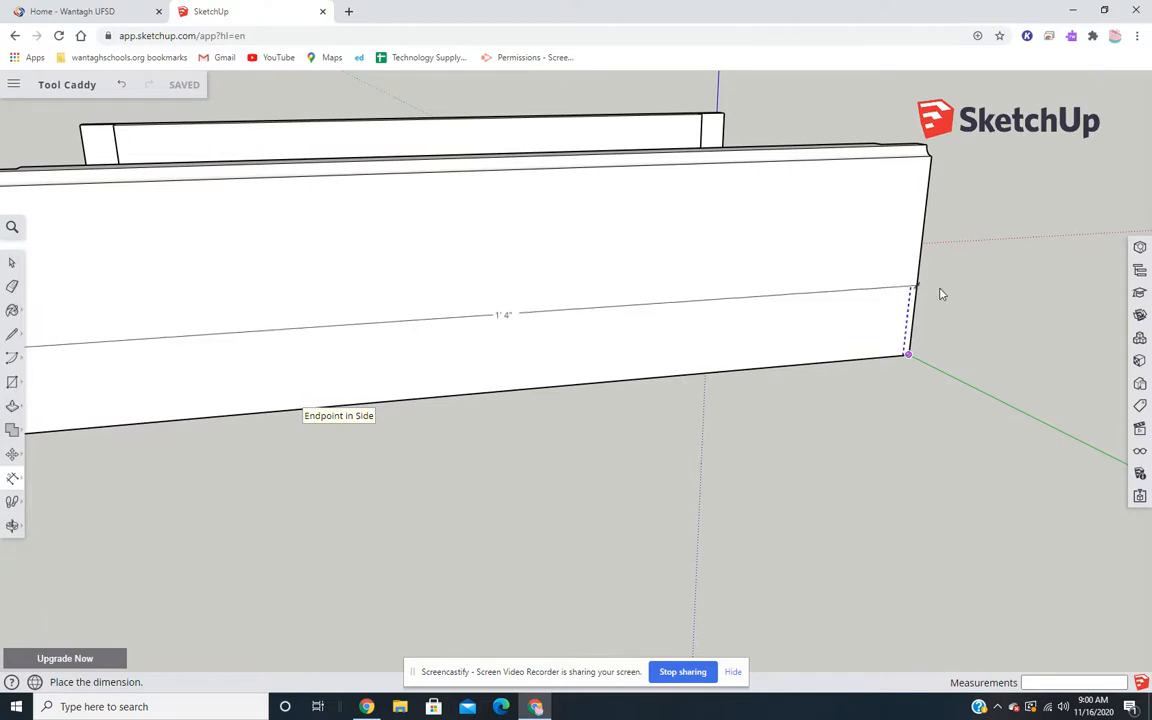
click(855, 401)
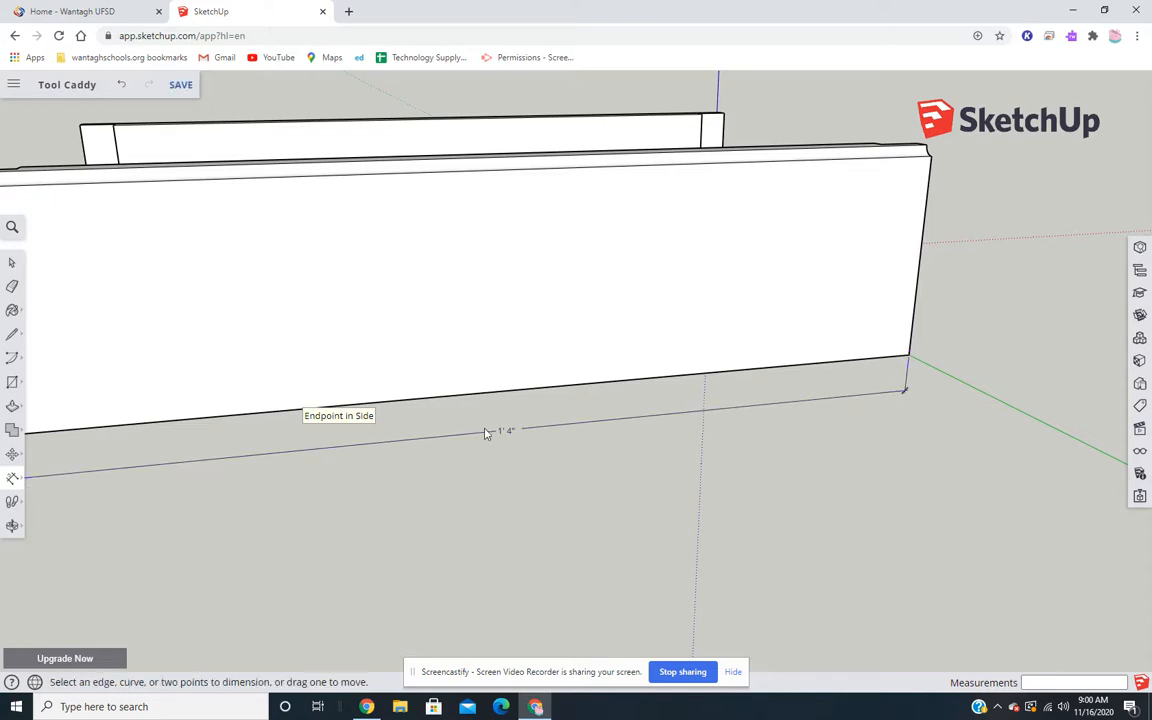
- Dimension the height of the copied side board at its end face, placing the dimension outside the board
scroll(486, 434, down, 2)
middle_drag(472, 459, 619, 450)
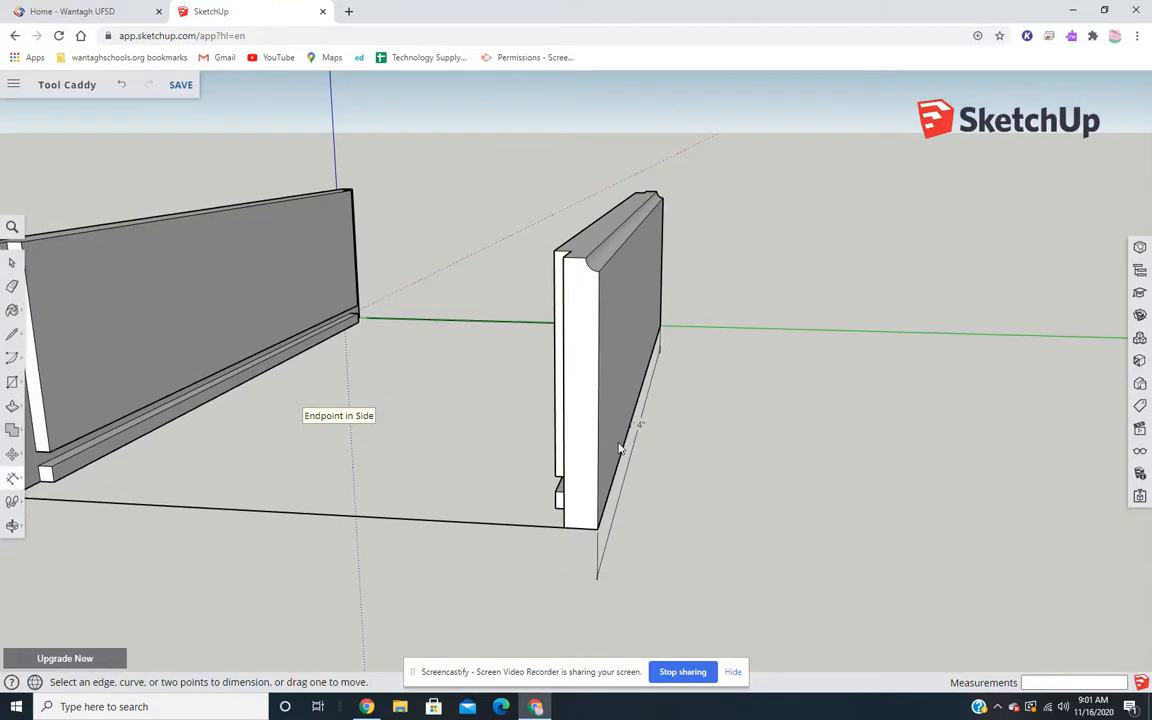
click(563, 258)
middle_drag(637, 222, 659, 397)
middle_drag(676, 450, 738, 404)
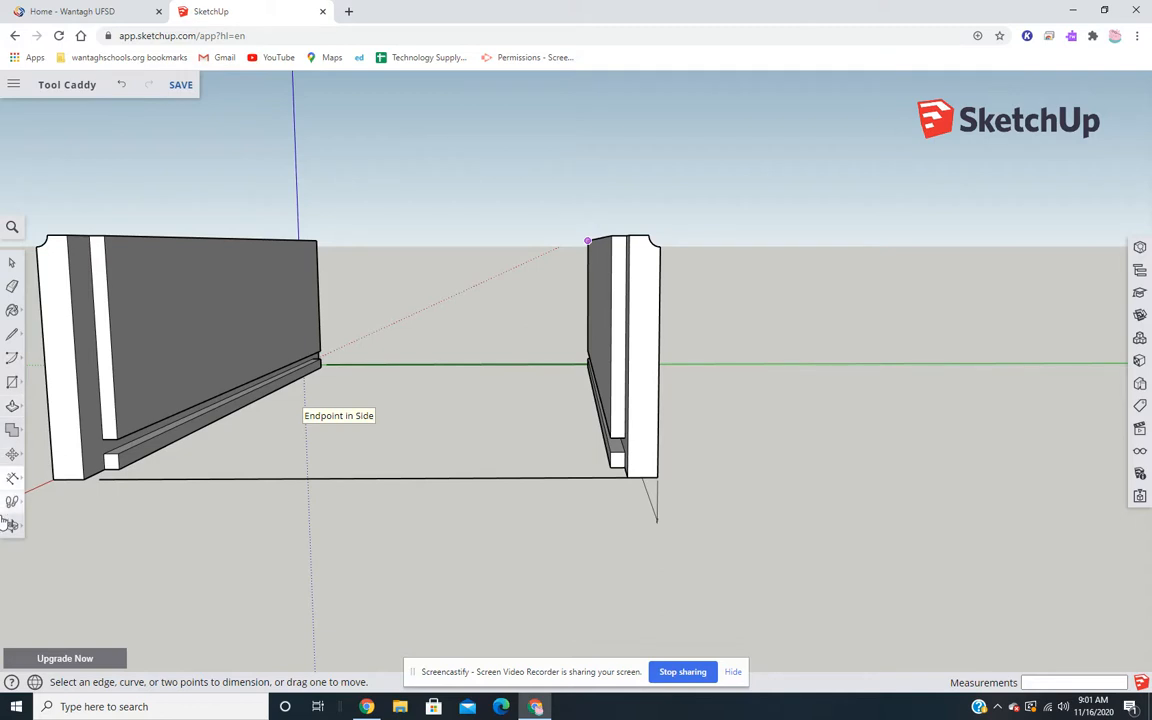
click(12, 477)
click(627, 478)
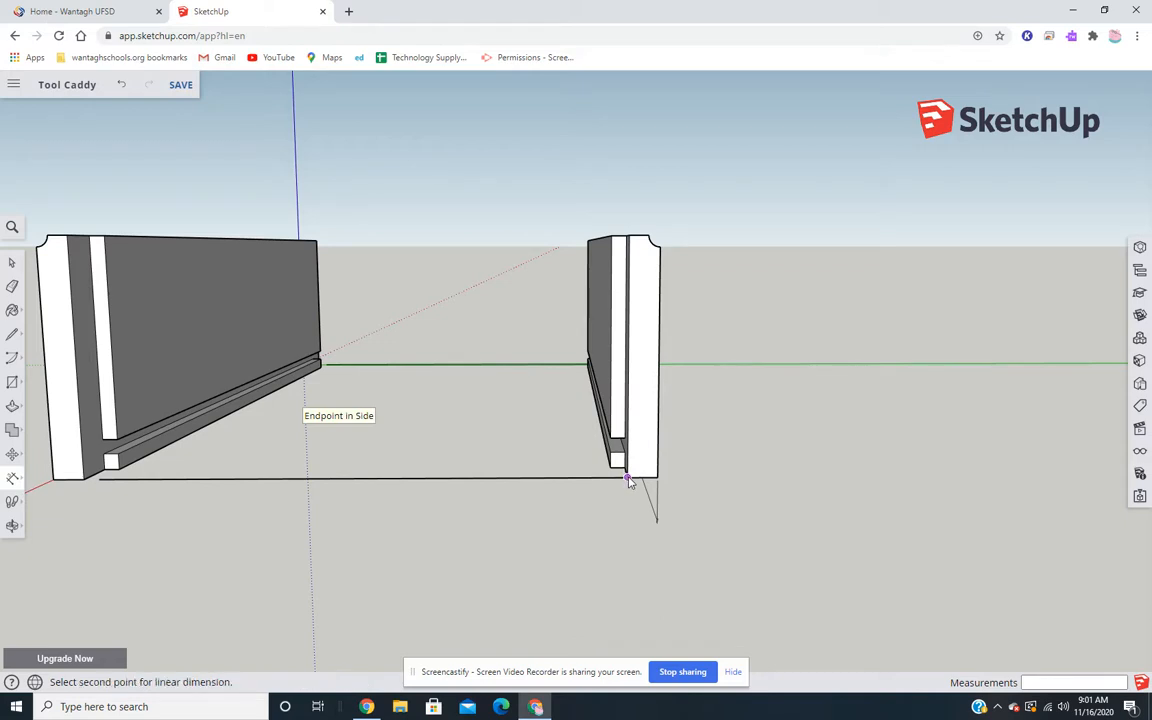
click(629, 237)
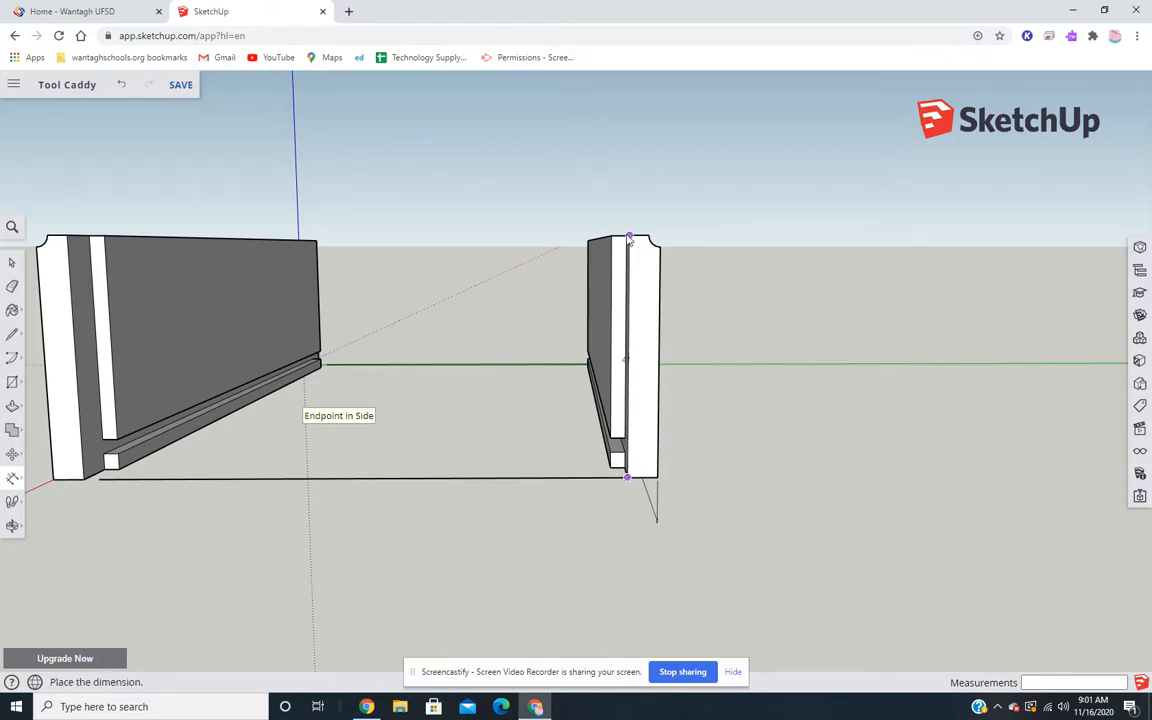
click(699, 250)
- Try to dimension the thickness of the copied side board across its underside, including the projecting lip
middle_drag(830, 391, 763, 579)
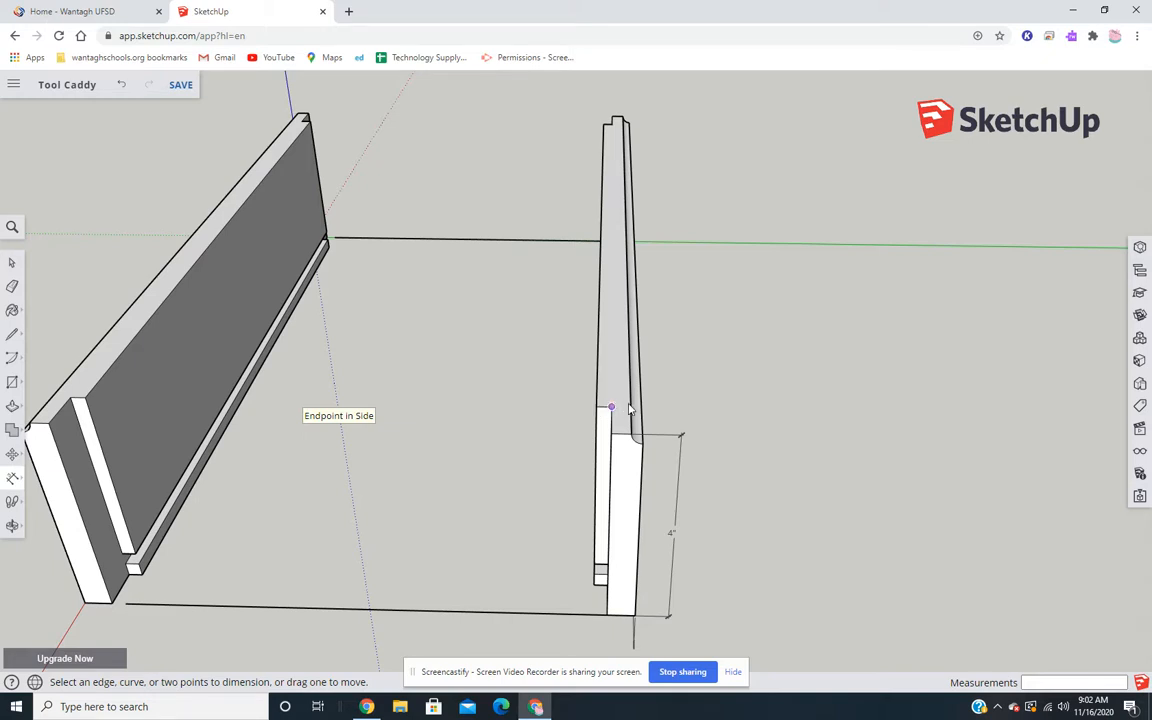
mouse_move(630, 408)
middle_down()
mouse_move(617, 545)
mouse_move(623, 475)
mouse_move(645, 596)
mouse_move(638, 460)
mouse_move(646, 510)
mouse_move(656, 422)
mouse_move(637, 417)
middle_up()
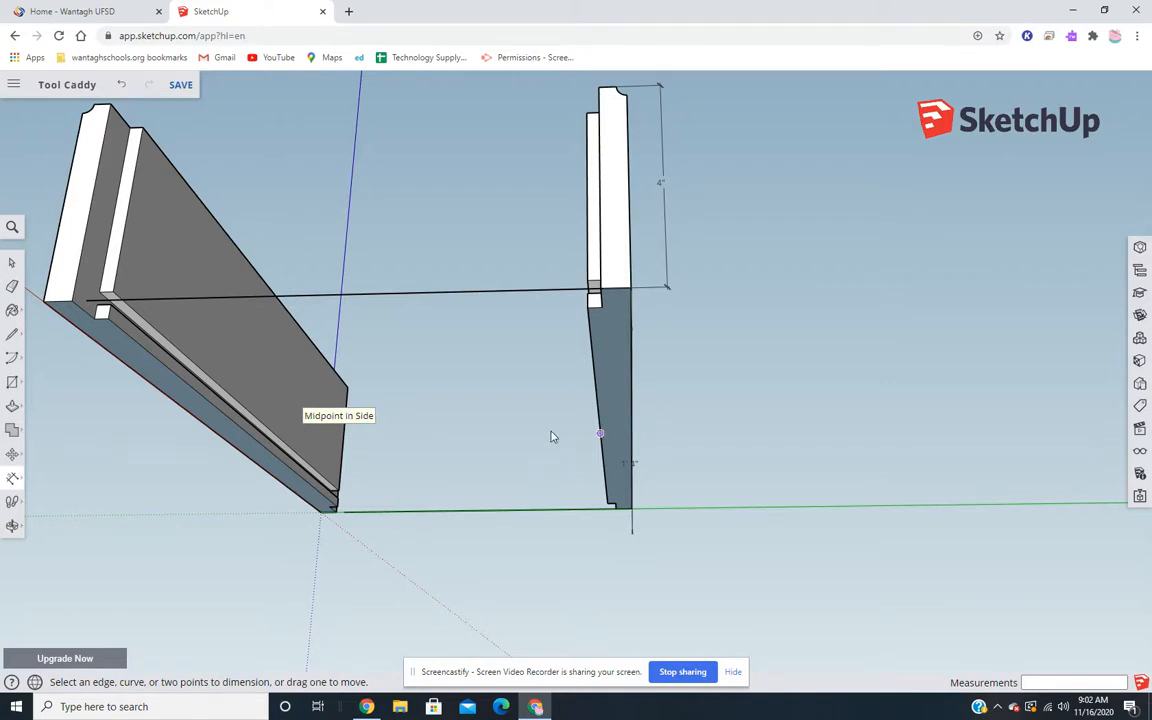
scroll(552, 432, up, 3)
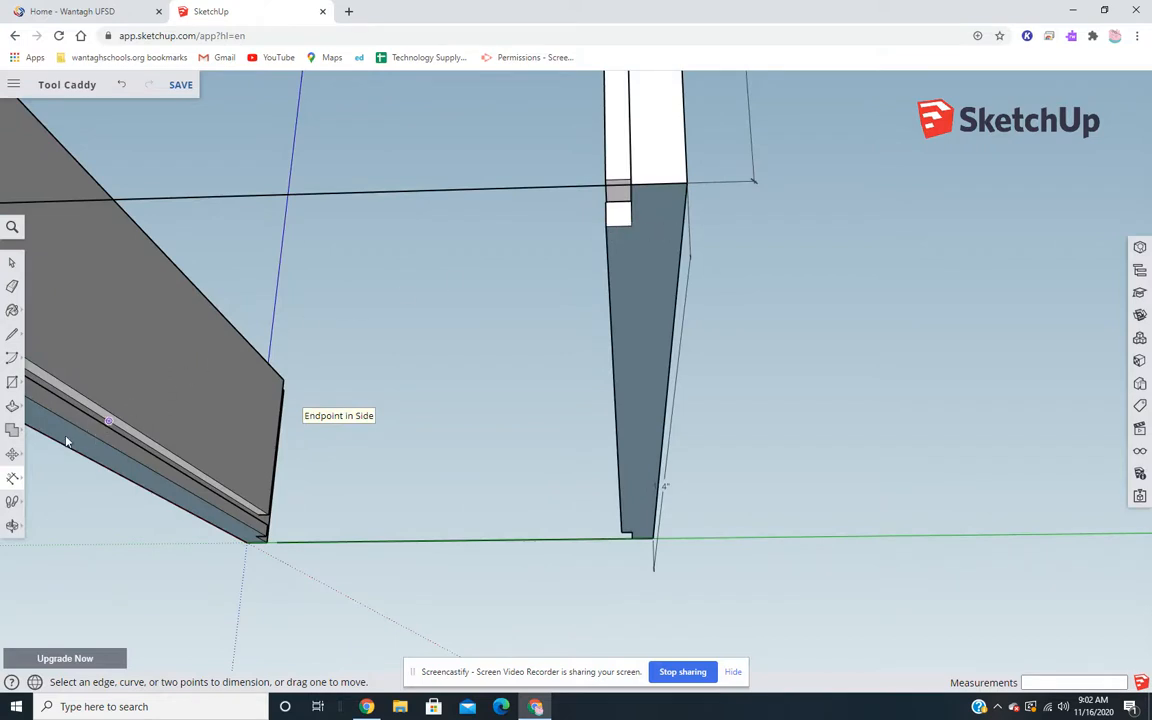
click(10, 478)
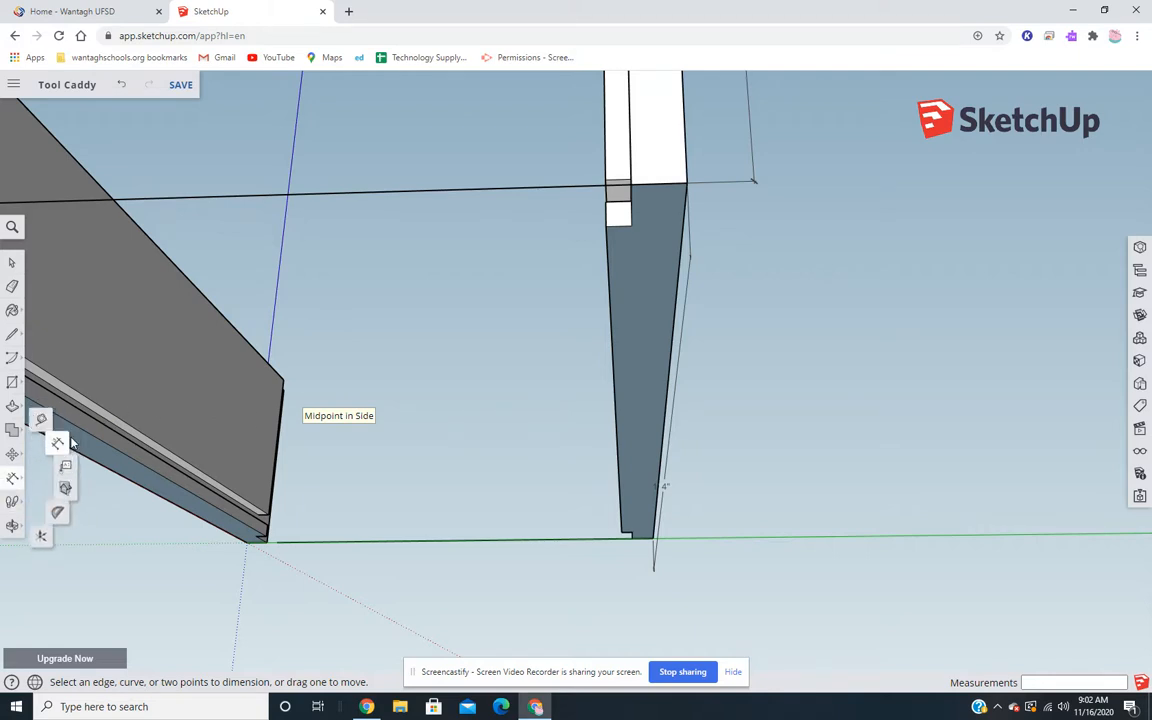
click(606, 227)
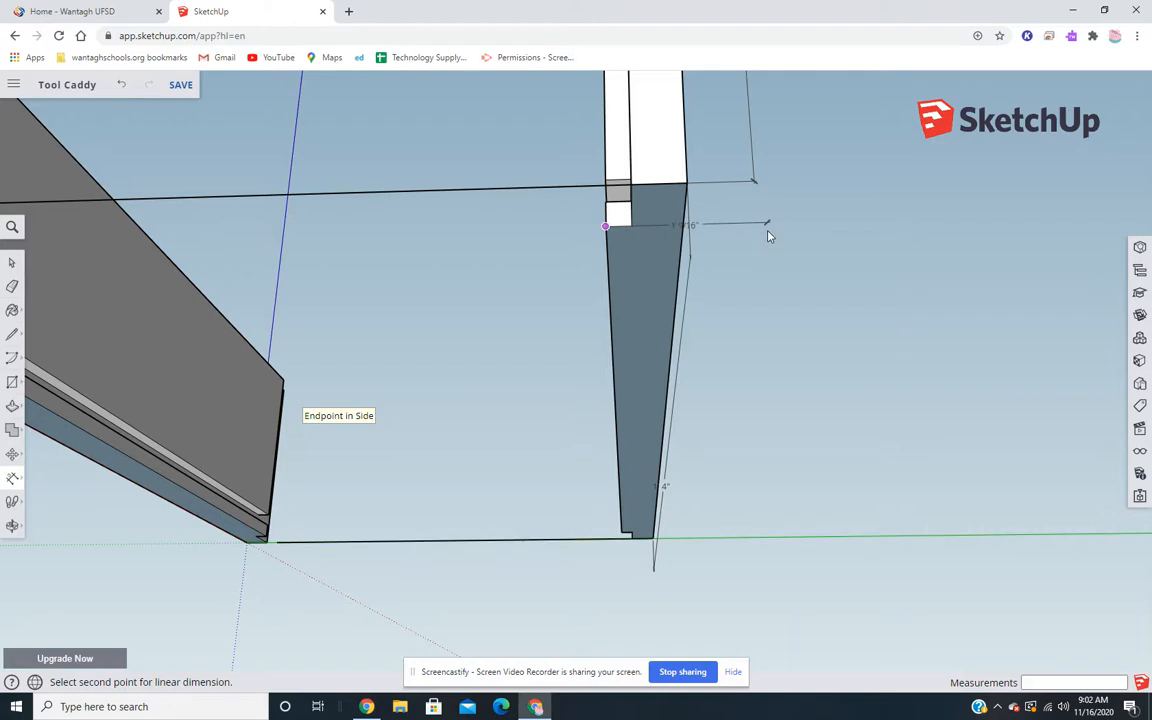
scroll(686, 226, up, 3)
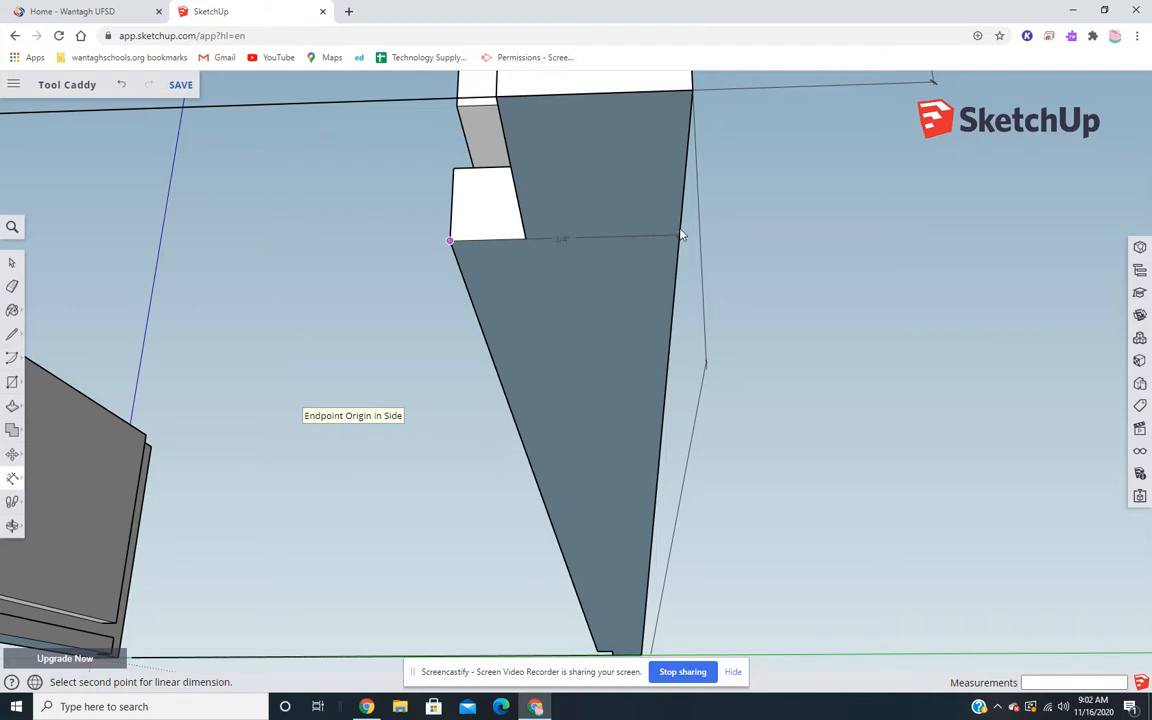
click(692, 91)
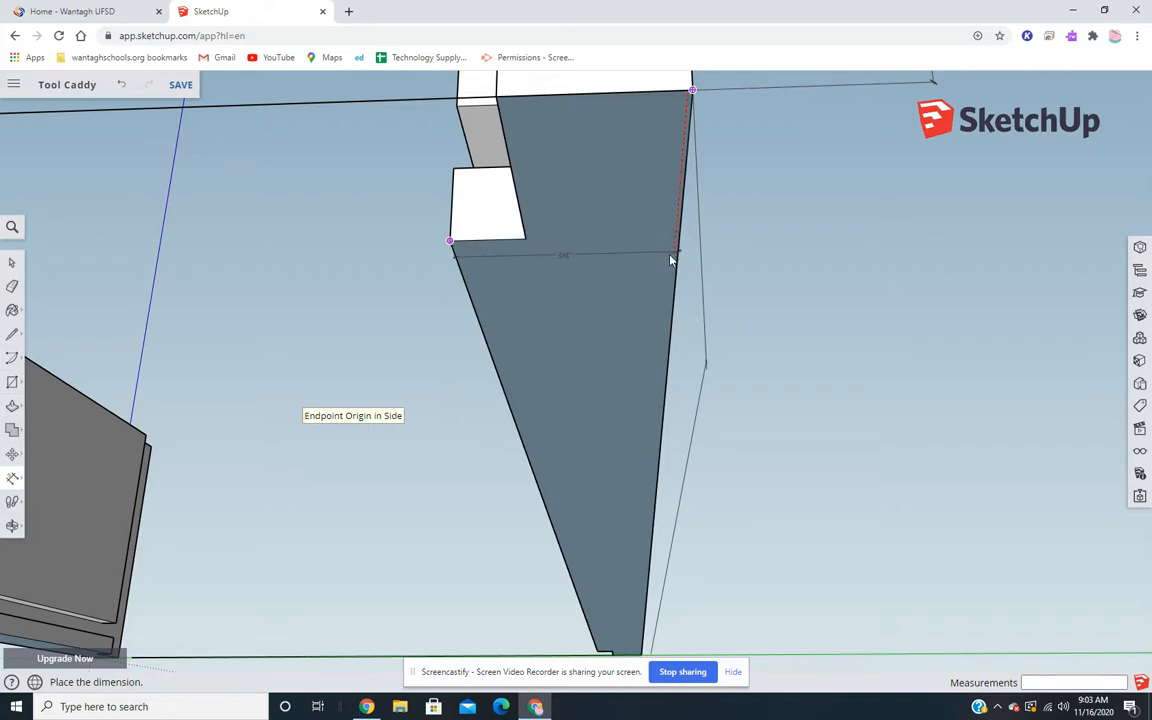
key(space)
- Review both side boards and the length and height dimensions from the end and the outer side
scroll(670, 258, down, 6)
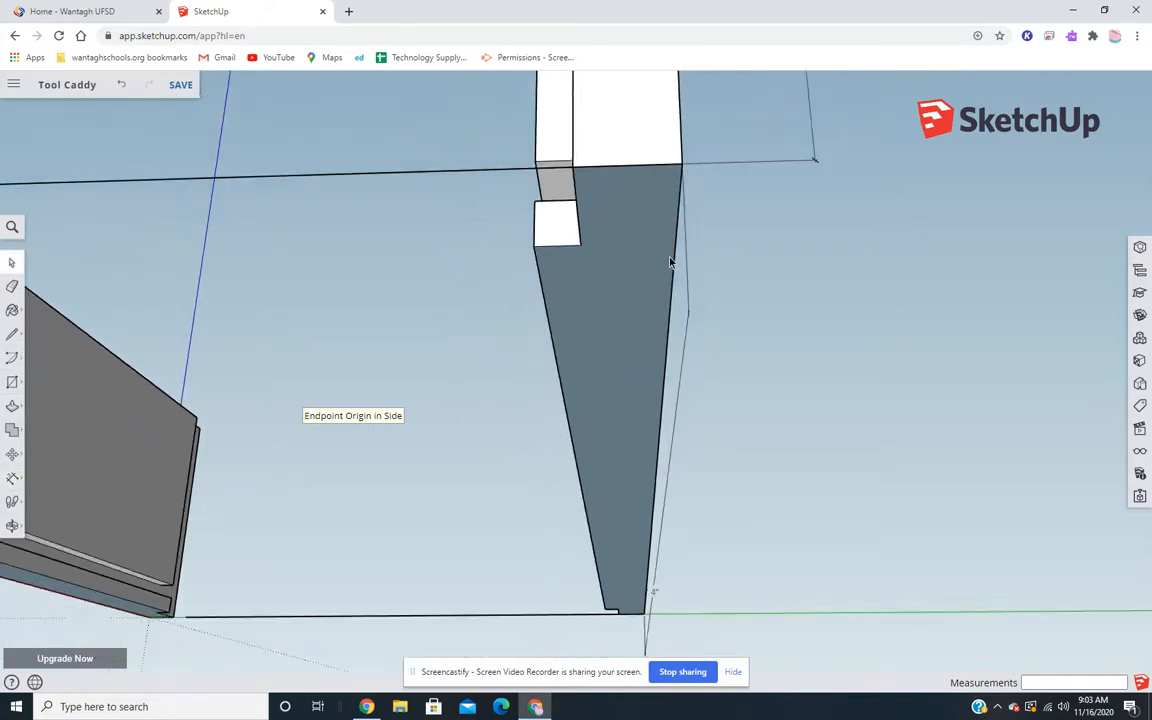
middle_drag(692, 185, 614, 437)
scroll(585, 428, down, 3)
scroll(494, 432, down, 3)
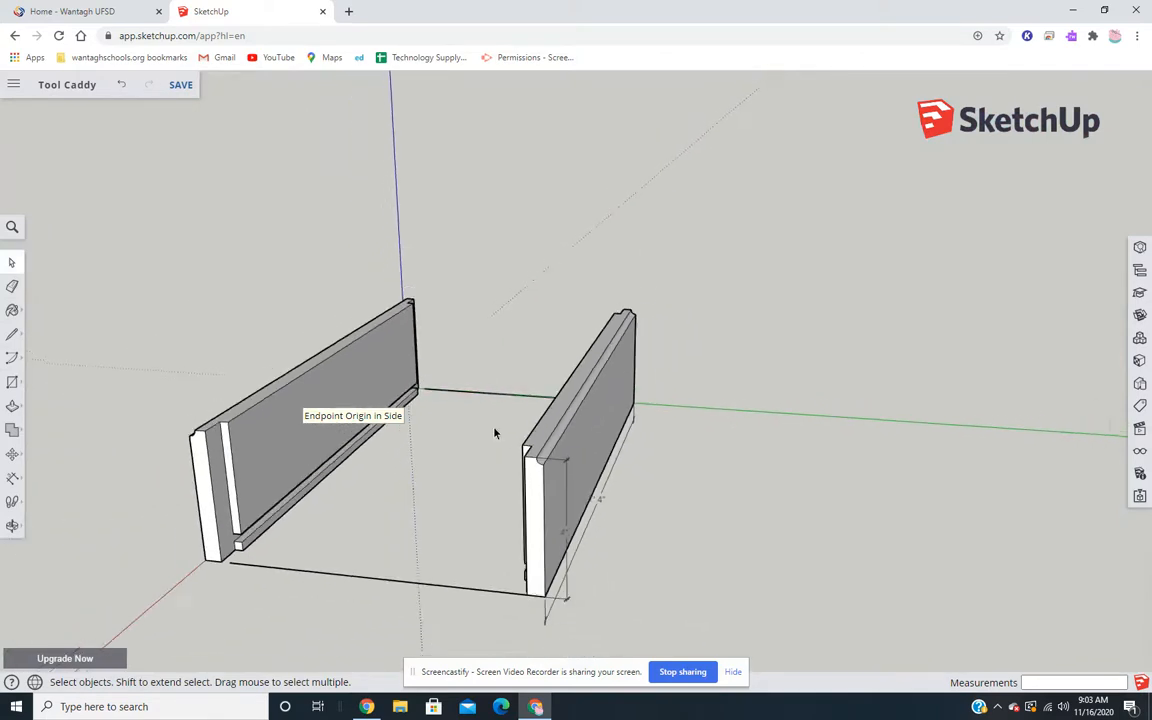
middle_drag(503, 432, 613, 338)
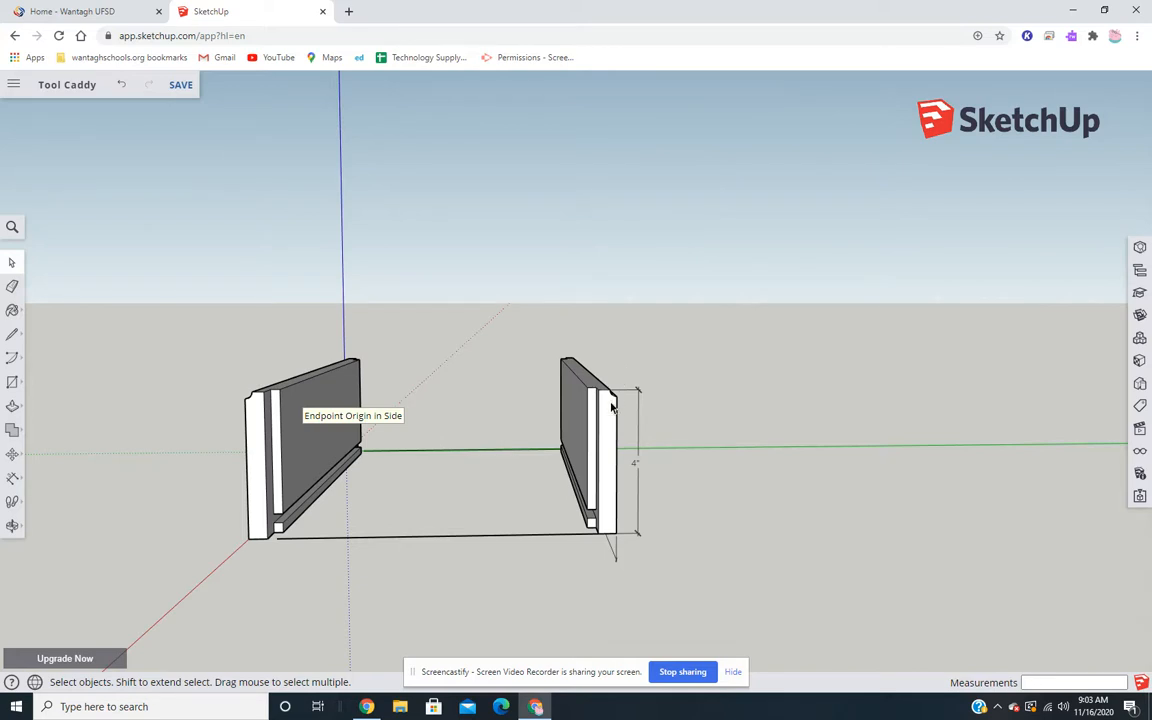
scroll(616, 395, up, 3)
middle_drag(612, 406, 412, 364)
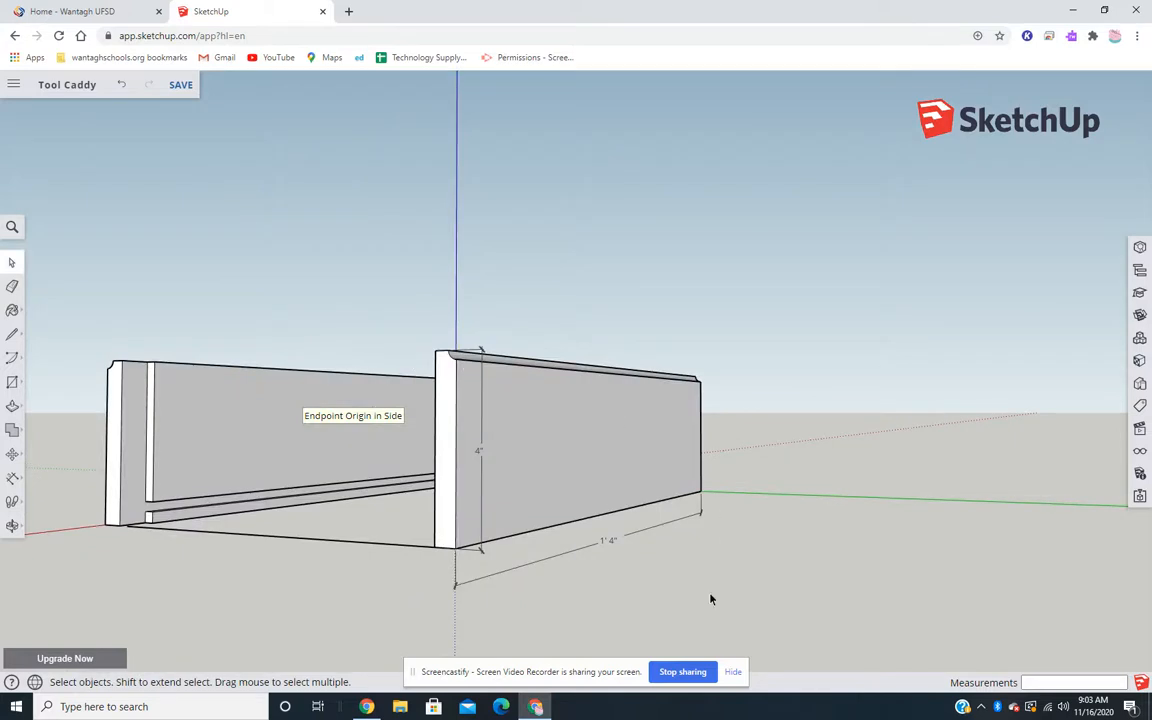